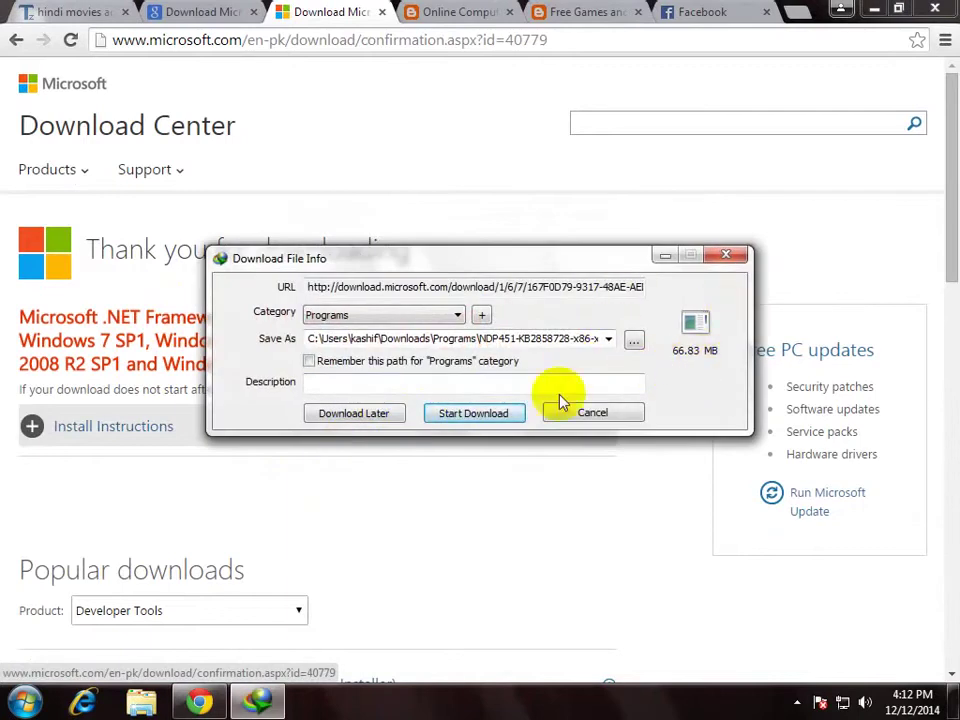
click(455, 418)
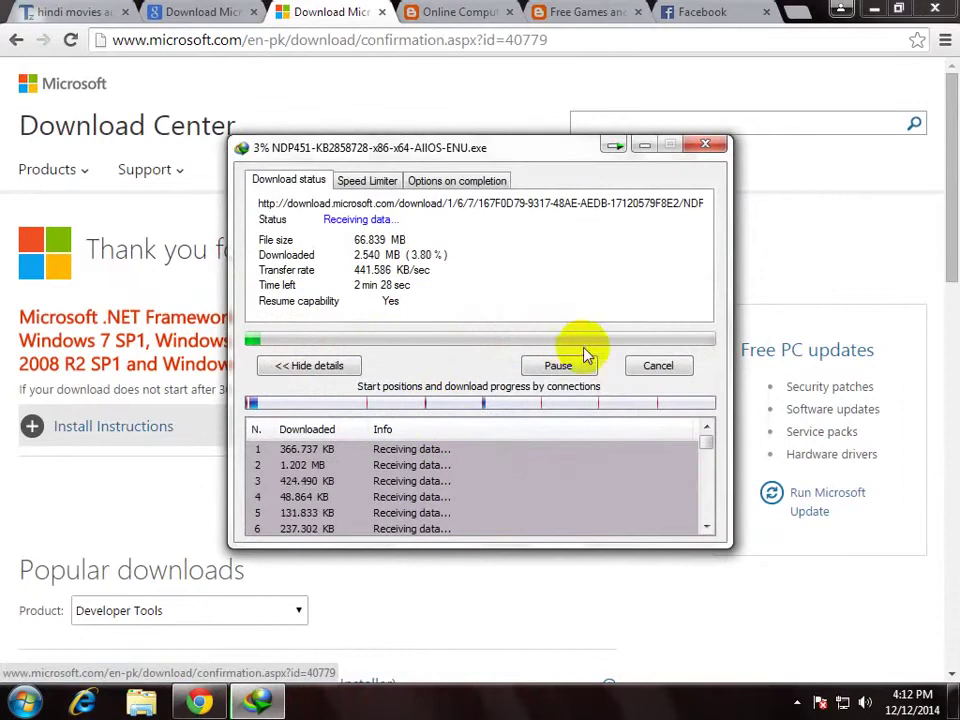
click(647, 368)
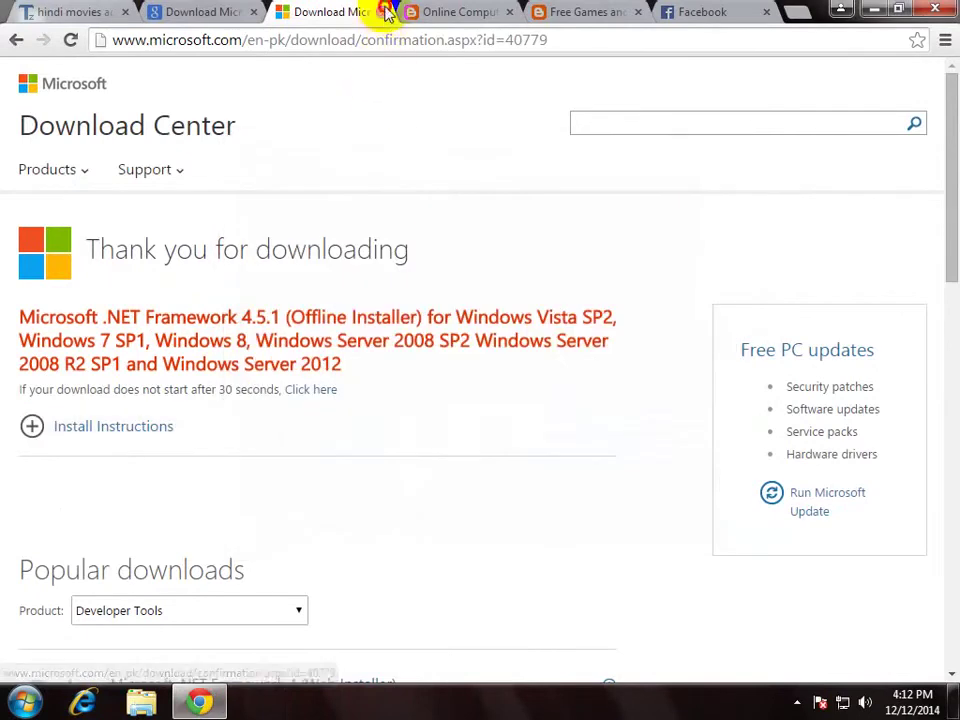
click(381, 12)
Step: Search the Free Games and Softwares blog for "ps3" and open the PS3 Emulator Free Download For Pc post
click(458, 12)
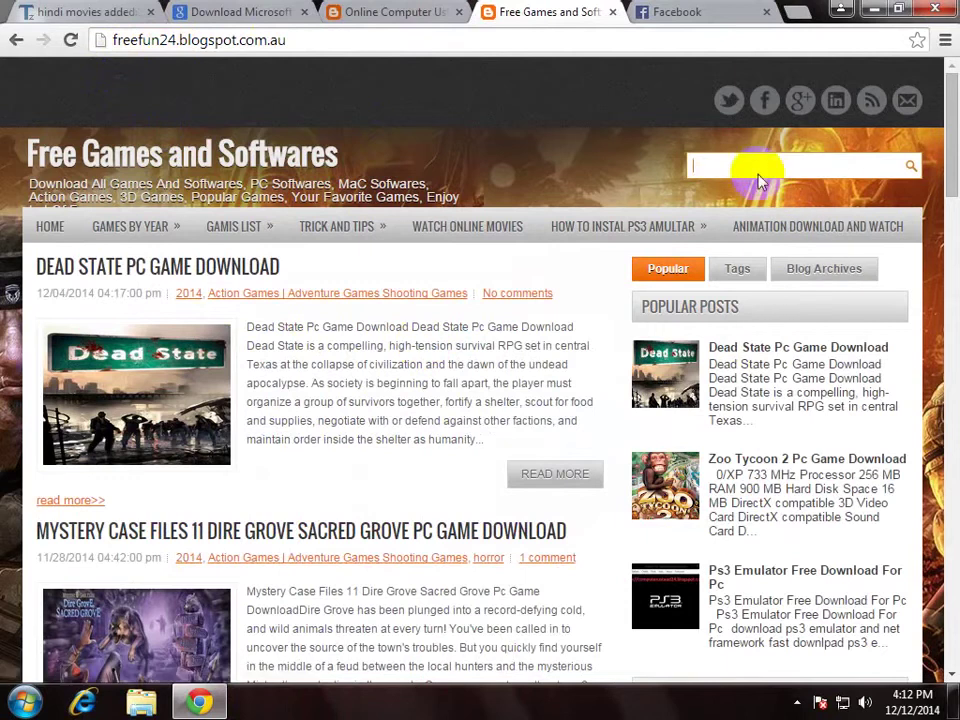
text(ps3)
key(Return)
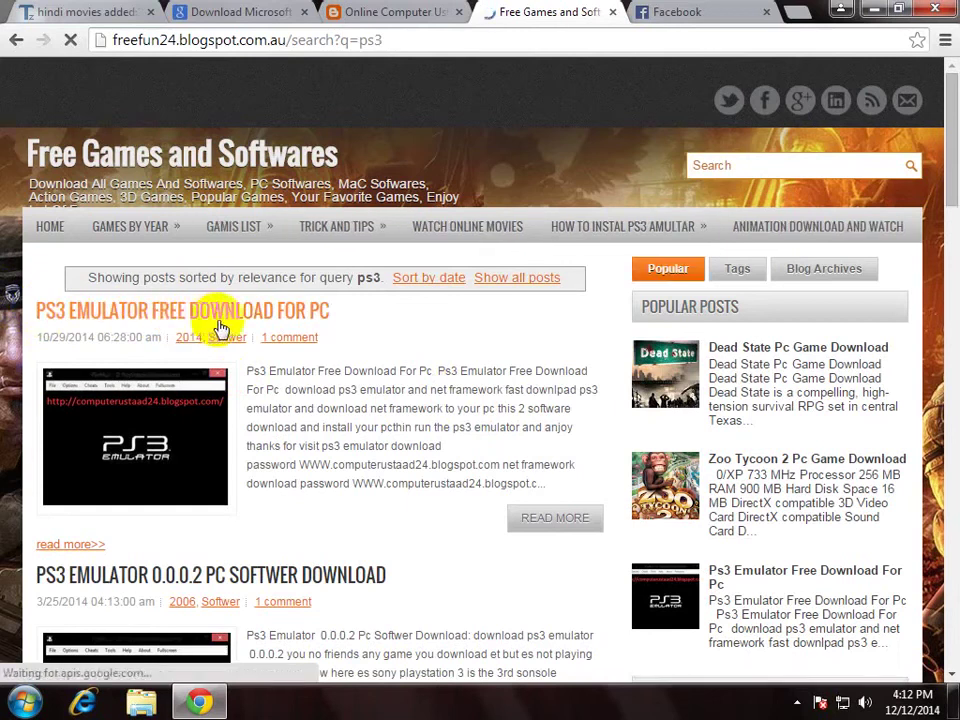
click(531, 524)
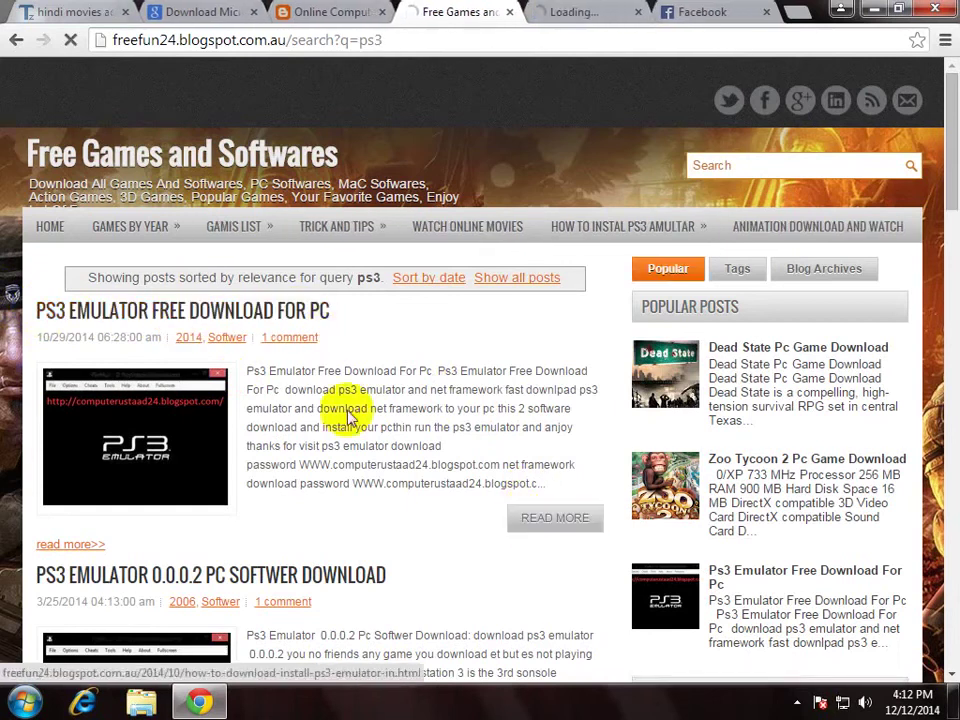
Step: Follow the post's Download Now link and start downloading PS3 Emulator 1.9.4.rar from TusFiles
scroll(555, 356, down, 5)
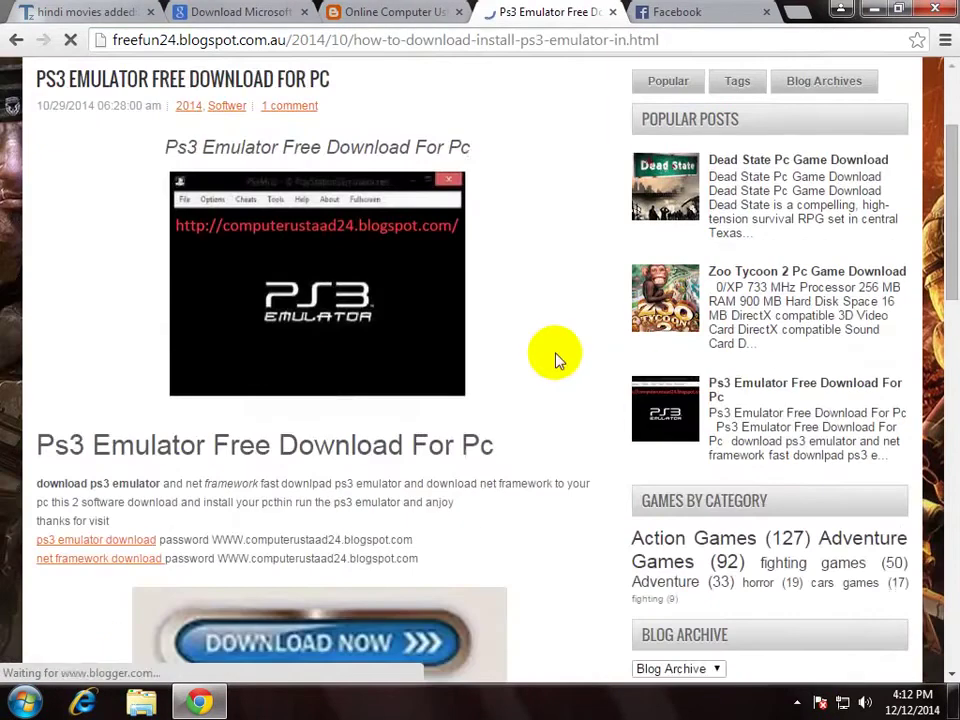
click(279, 366)
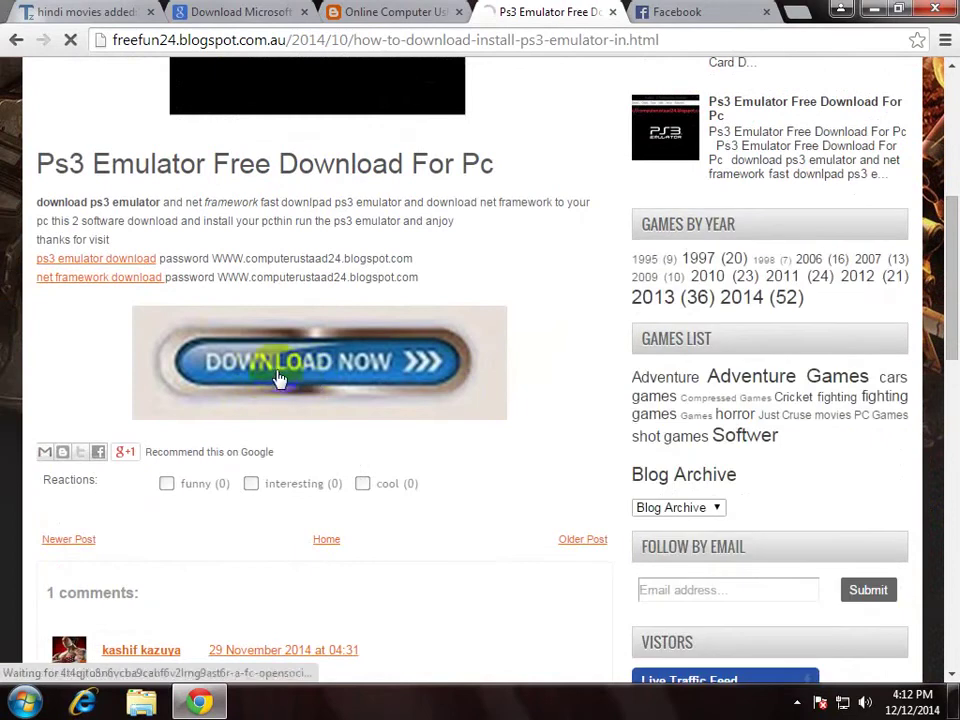
click(321, 364)
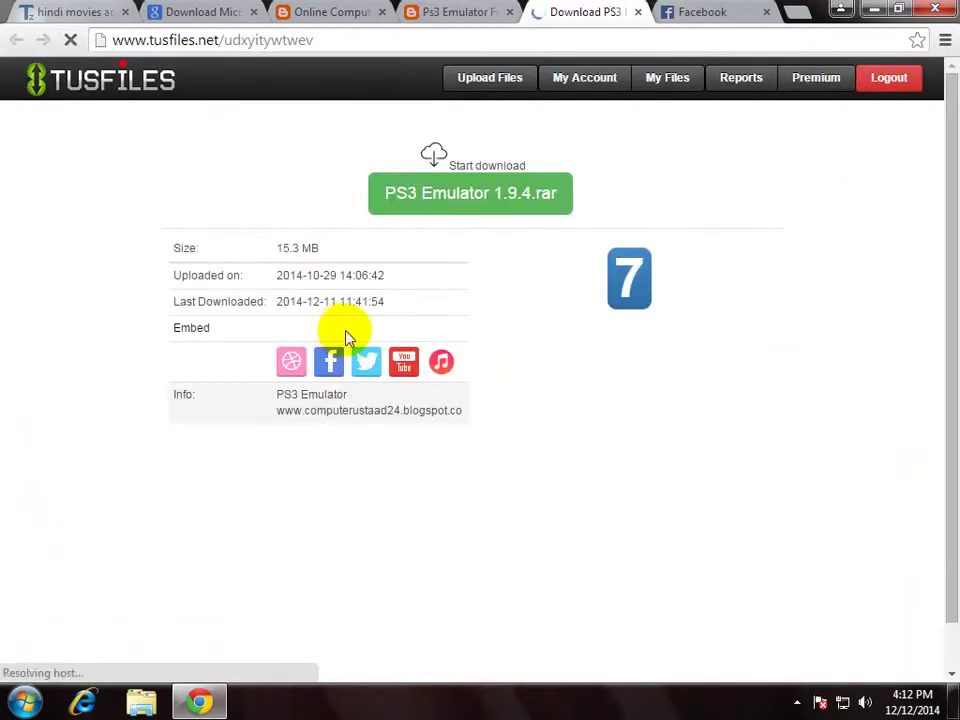
click(514, 204)
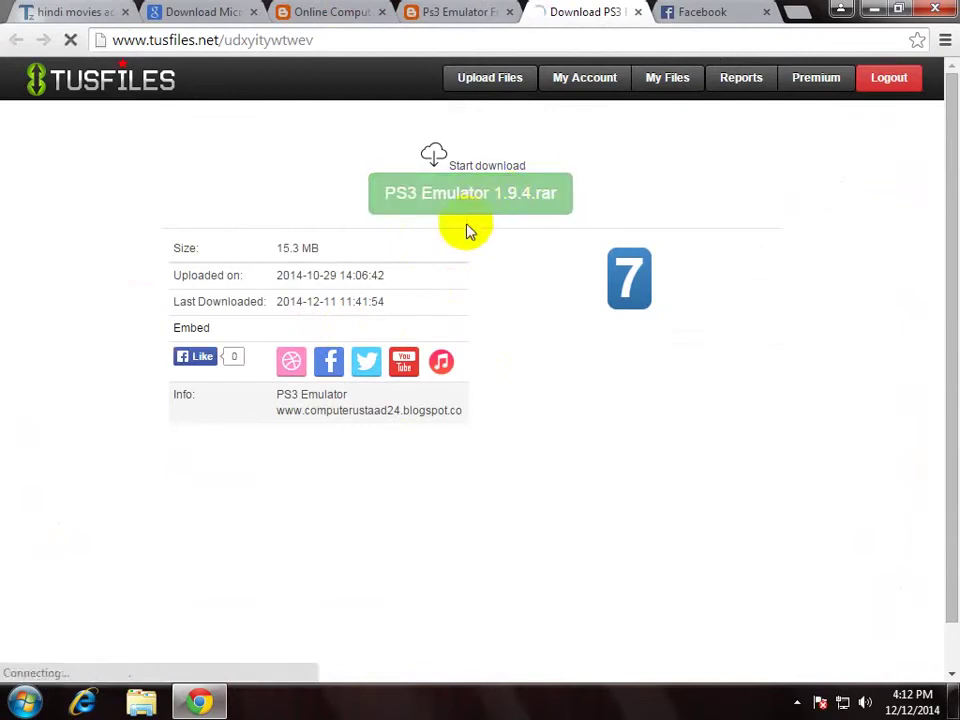
click(474, 413)
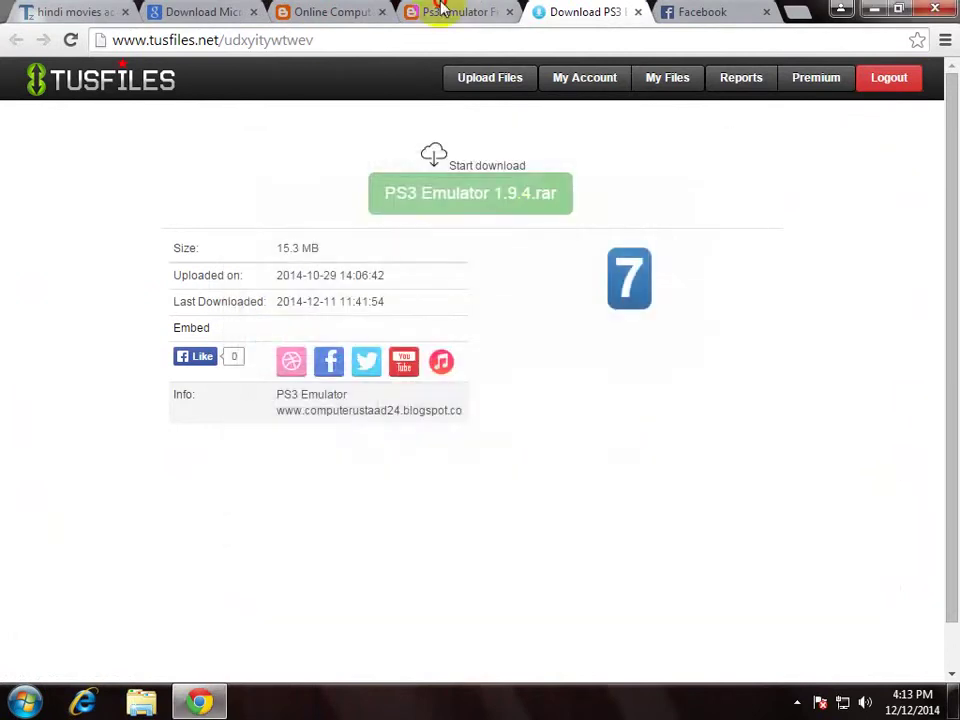
Step: Return to the PS3 Emulator blog post and copy the archive password given beside the net framework download link
click(440, 12)
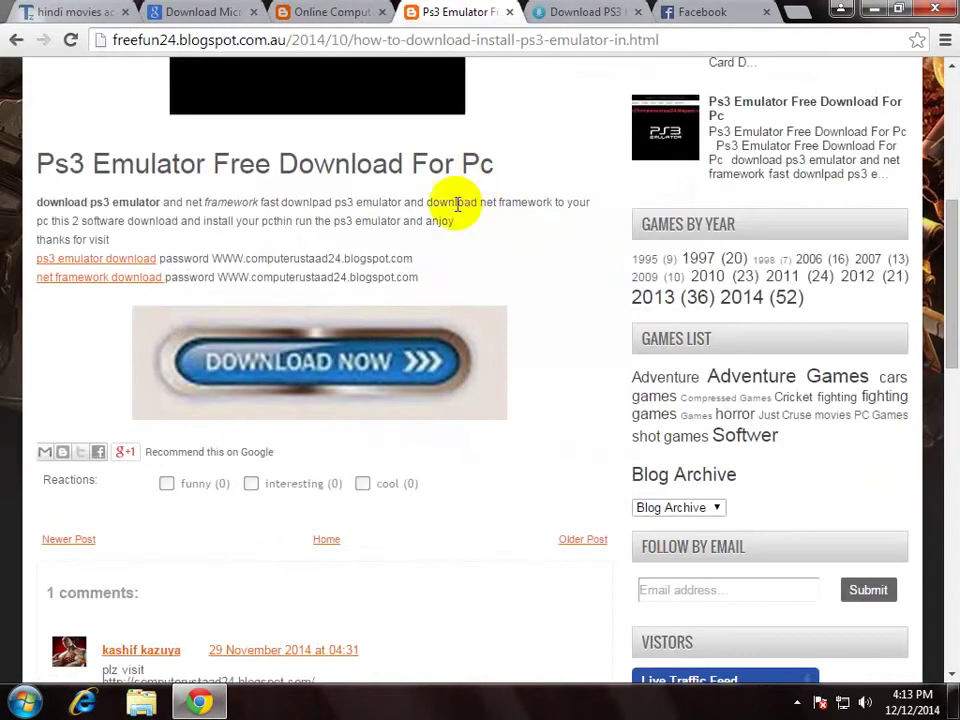
drag(332, 282, 226, 277)
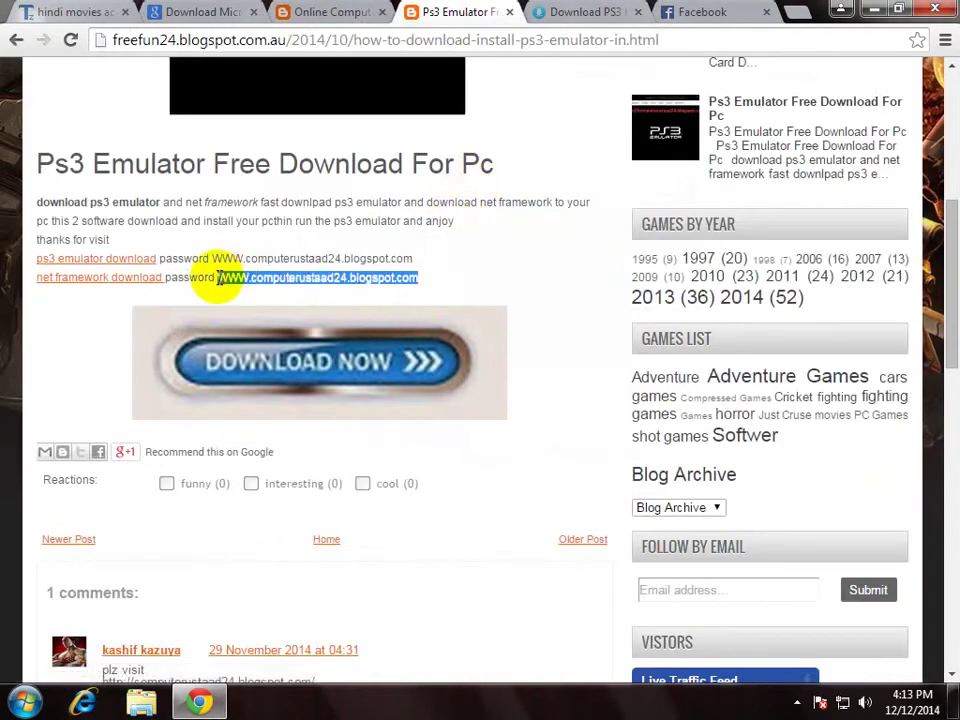
right_click(250, 280)
click(265, 287)
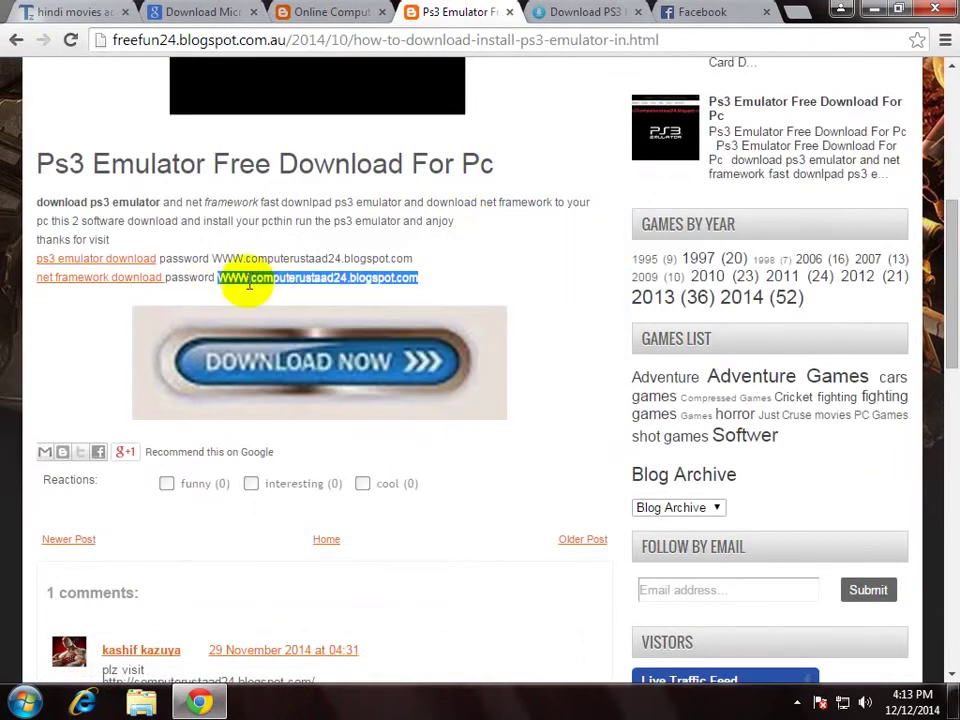
Step: Minimize the browser, open the Compressed folder inside Downloads from the desktop and refresh its contents
click(199, 701)
double_click(36, 35)
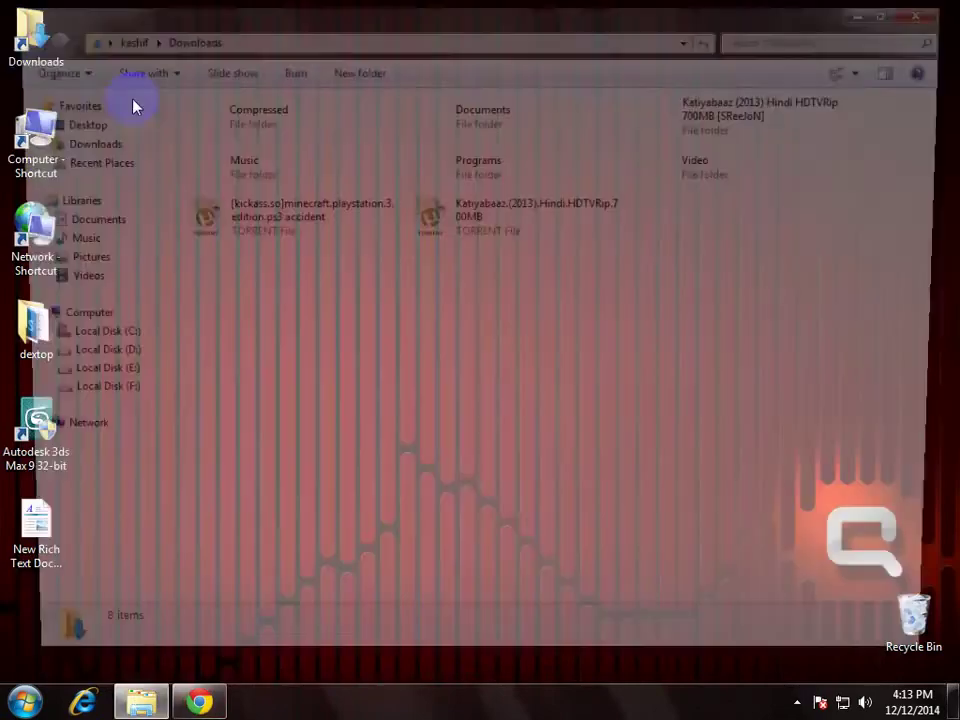
double_click(259, 114)
right_click(375, 275)
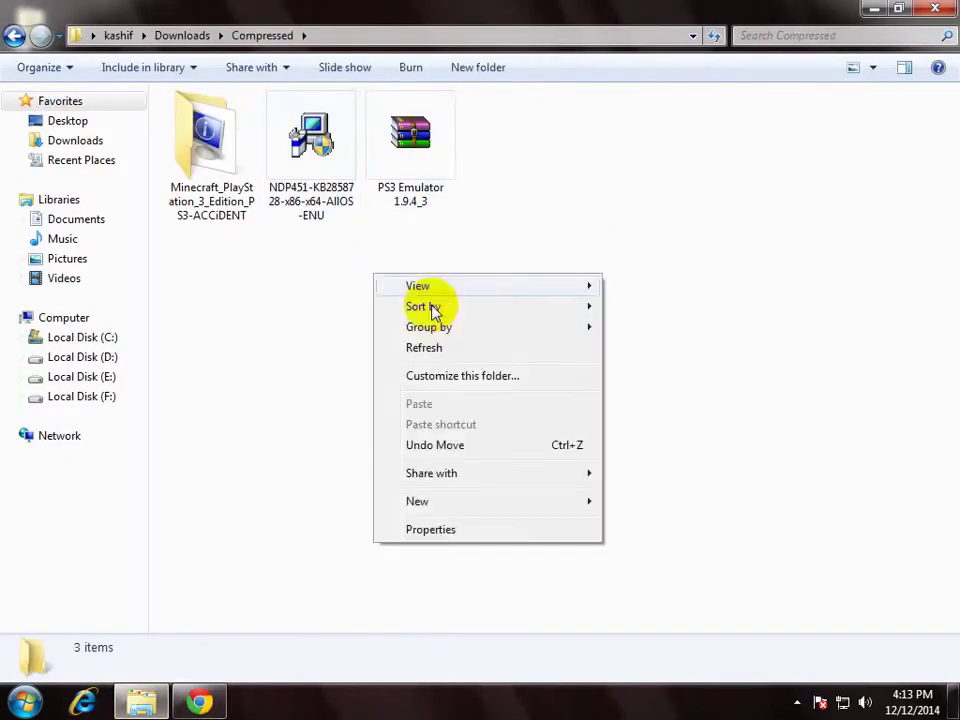
click(423, 347)
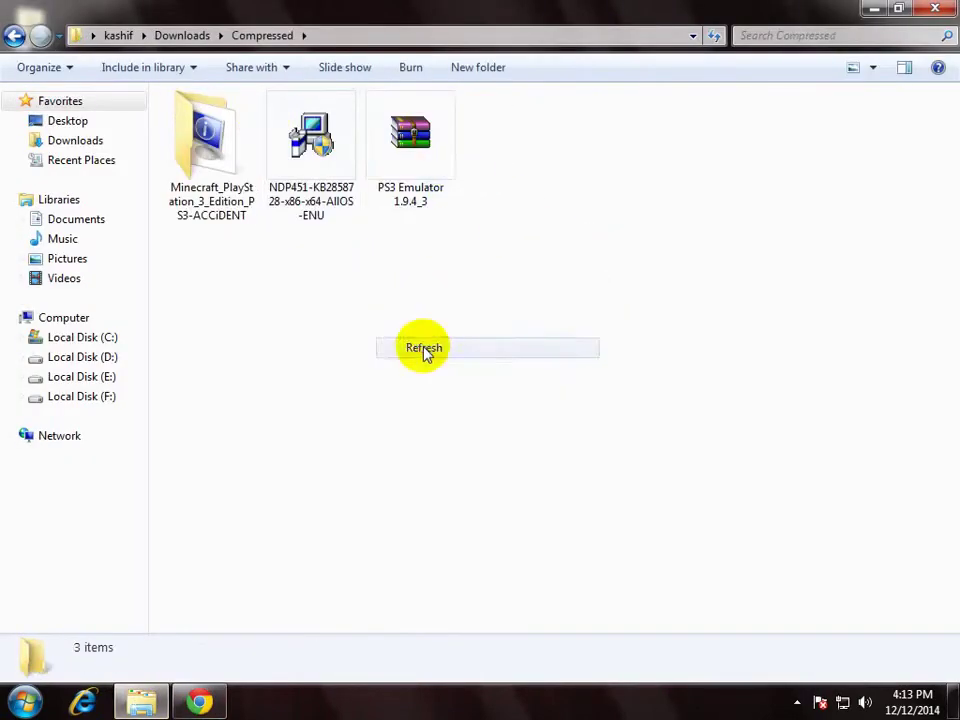
Step: Extract the PS3 Emulator 1.9.4_3 archive into the current folder, pasting the archive password and making it visible
right_click(423, 177)
click(455, 226)
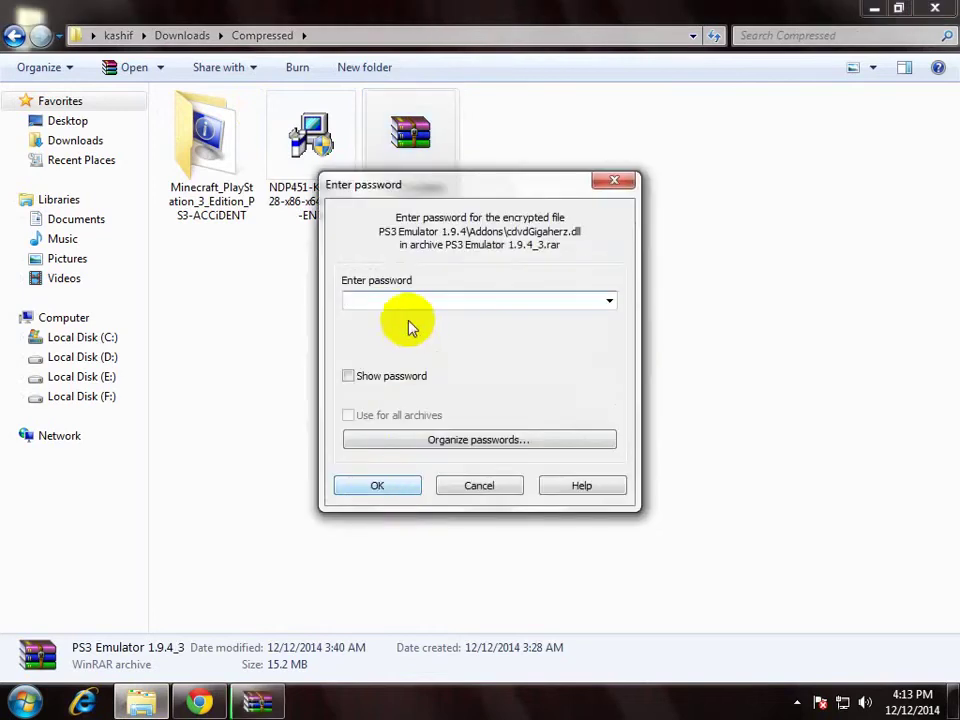
key(ctrl+v)
click(385, 376)
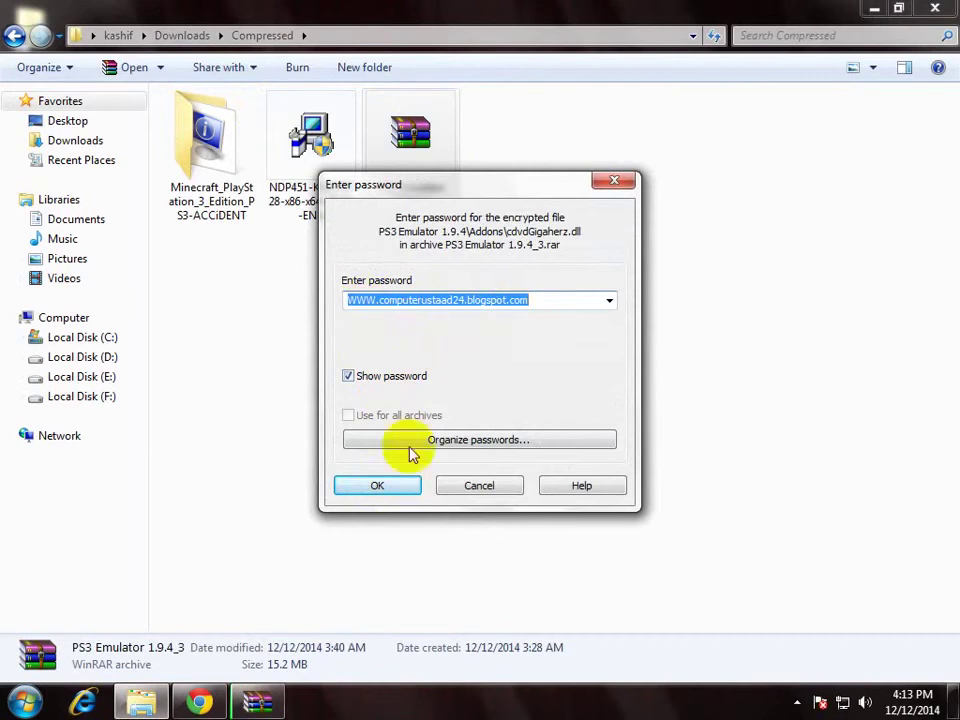
click(377, 486)
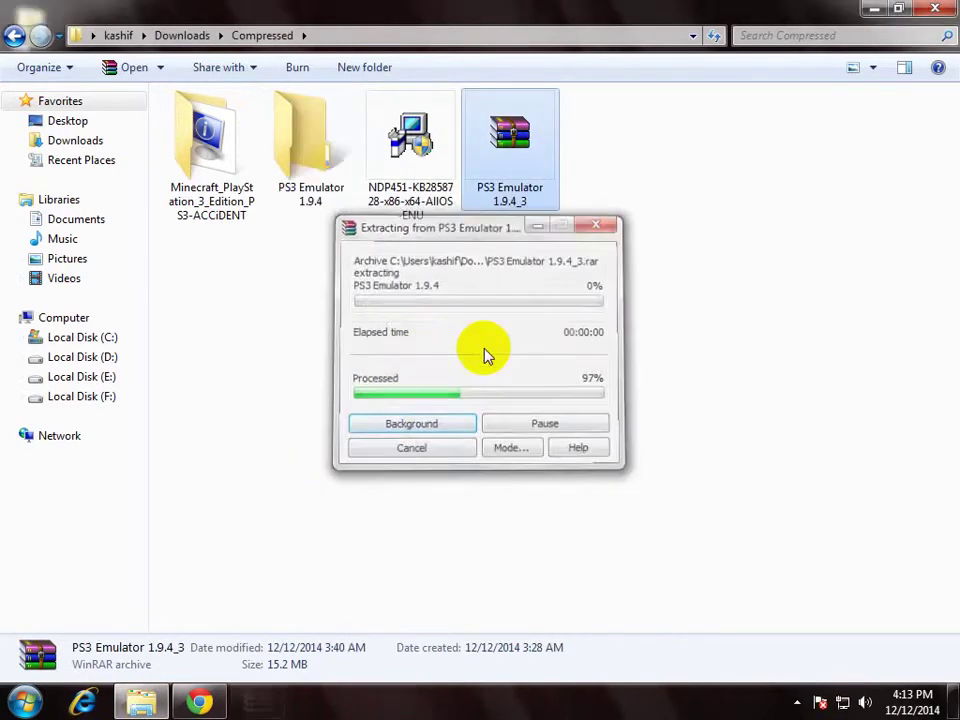
Step: Open the extracted PS3 Emulator 1.9.4 folder, switch its file view to tiles and refresh it
double_click(318, 200)
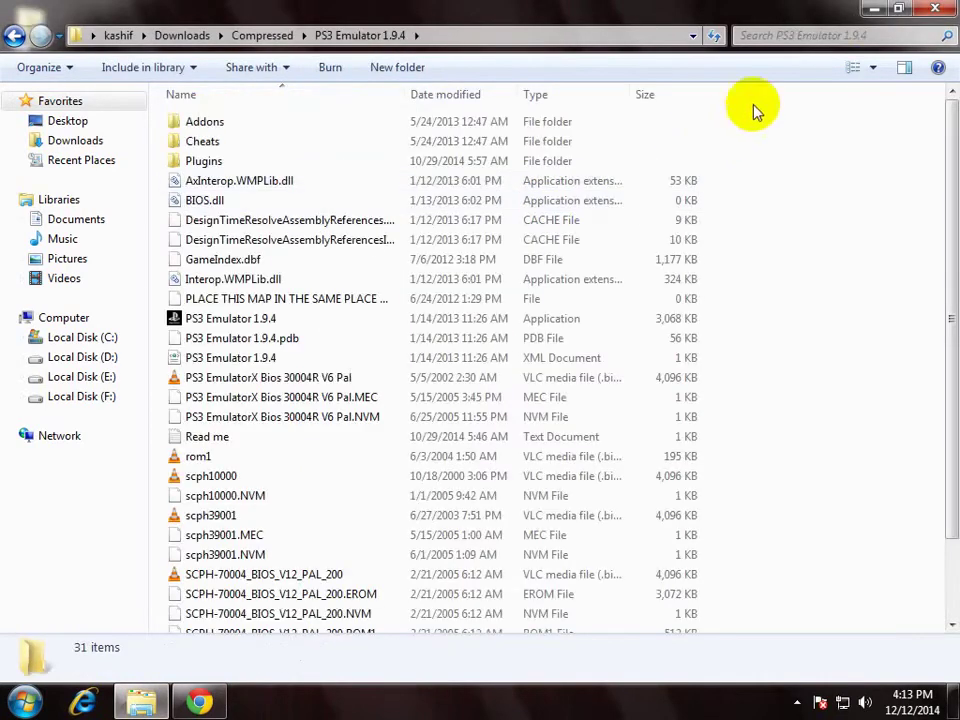
click(853, 67)
right_click(874, 216)
click(821, 293)
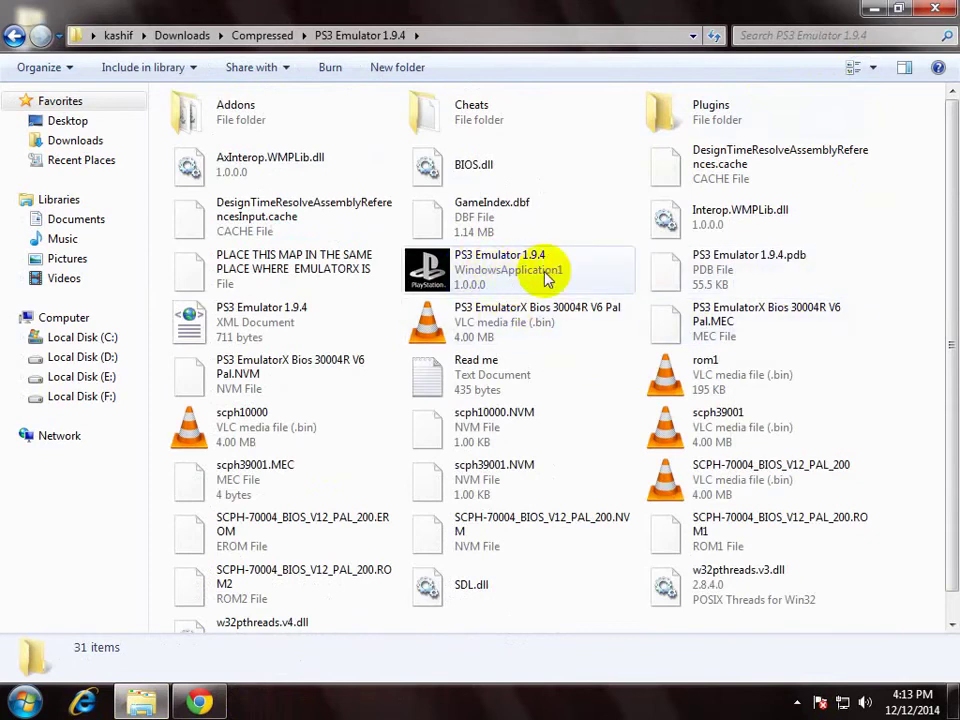
Step: Try to run the PS3 Emulator 1.9.4 application, dismiss the error dialog and go back to the Compressed folder
double_click(497, 280)
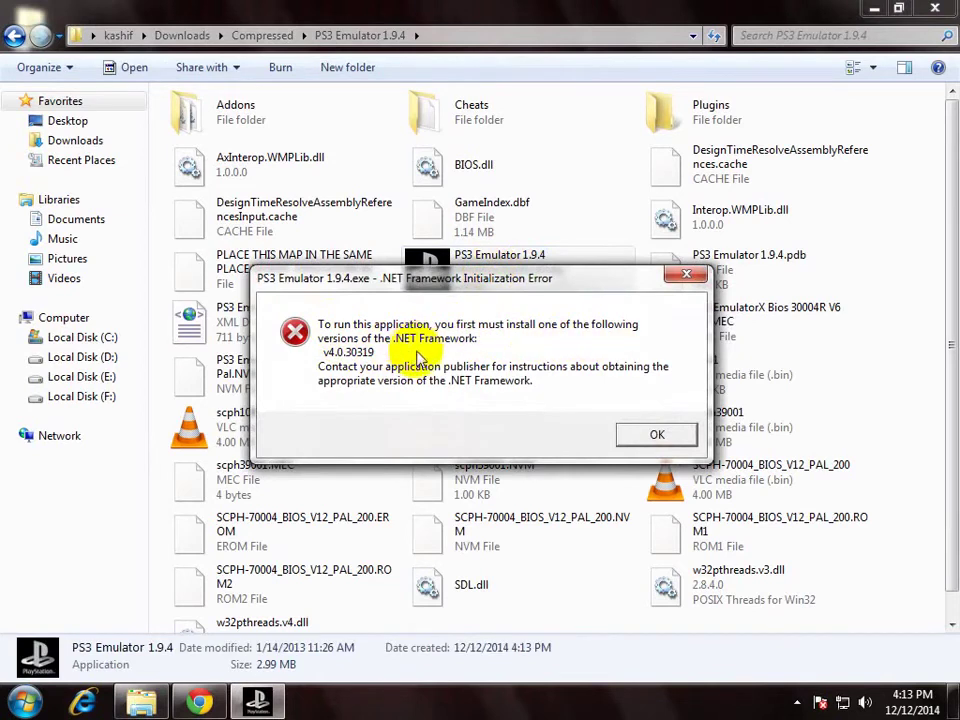
click(657, 435)
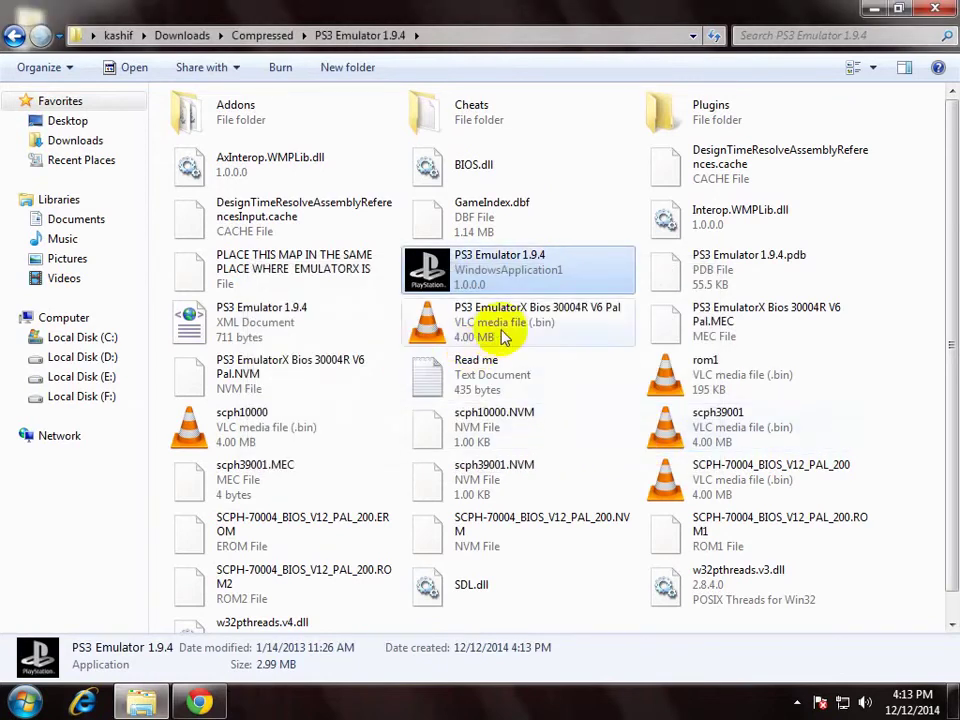
key(BackSpace)
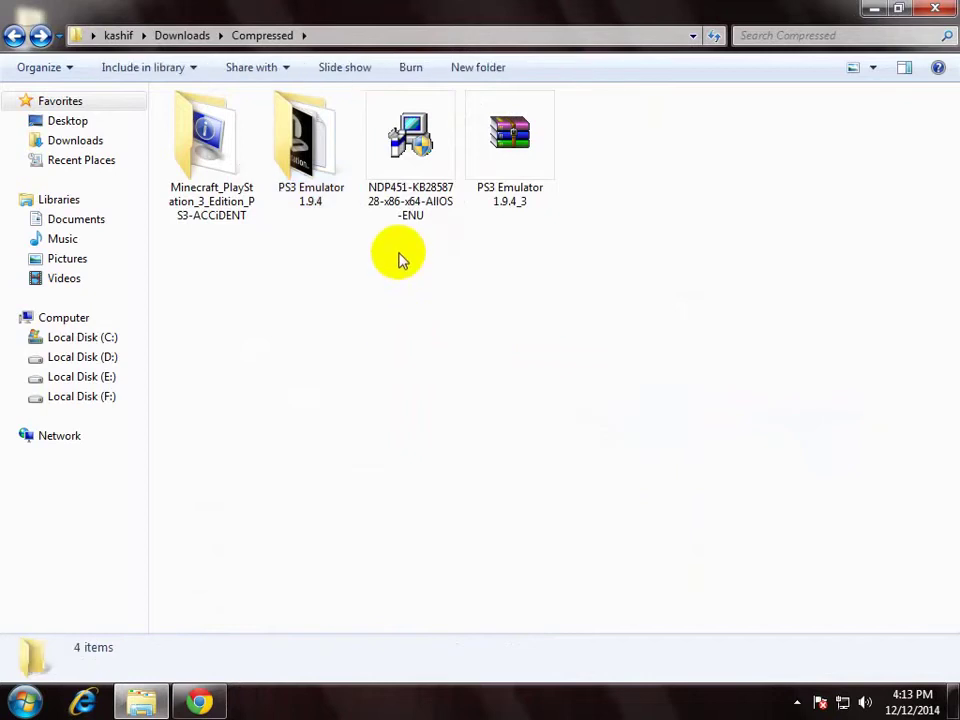
click(199, 701)
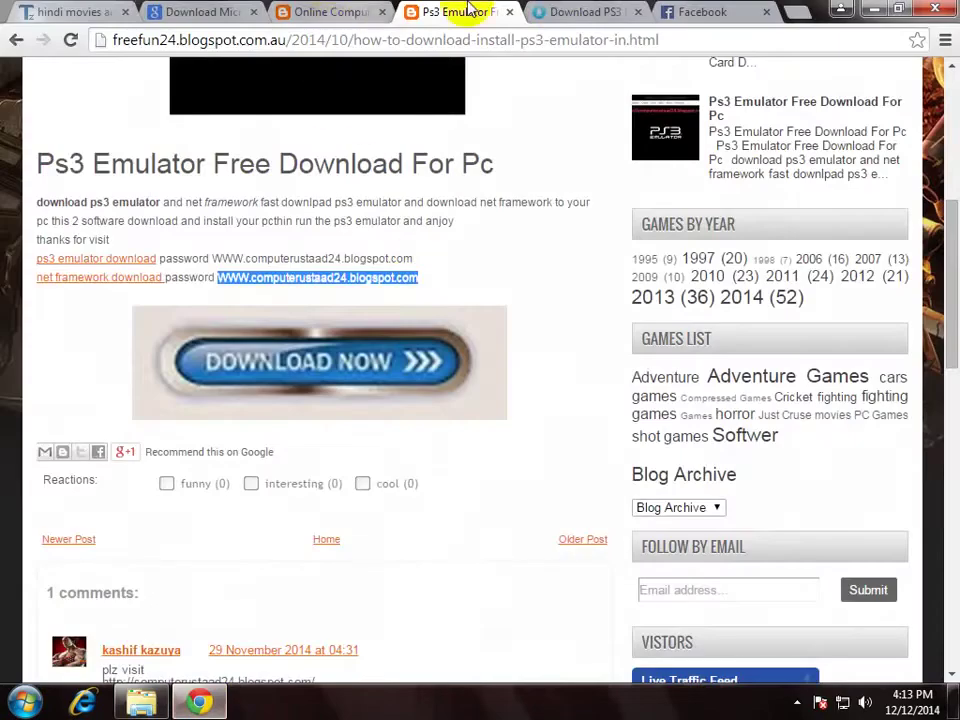
click(556, 11)
click(165, 700)
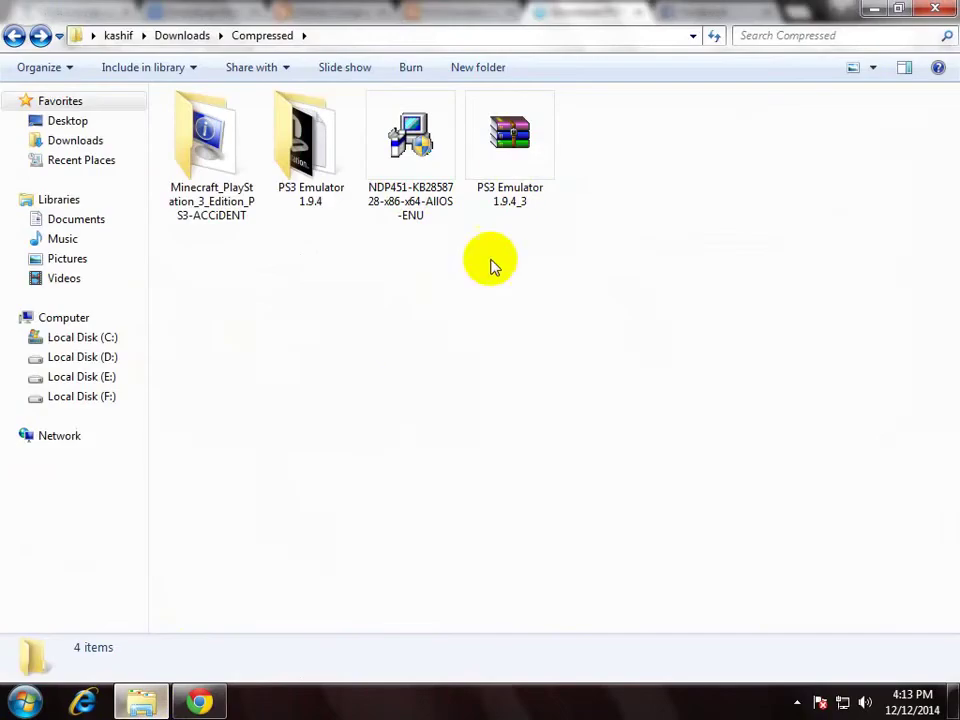
Step: Run the NDP451-KB2858728-x86-x64-AllOS-ENU installer, accept the license terms, install .NET Framework 4.5.1 and finish the setup
click(392, 167)
double_click(447, 176)
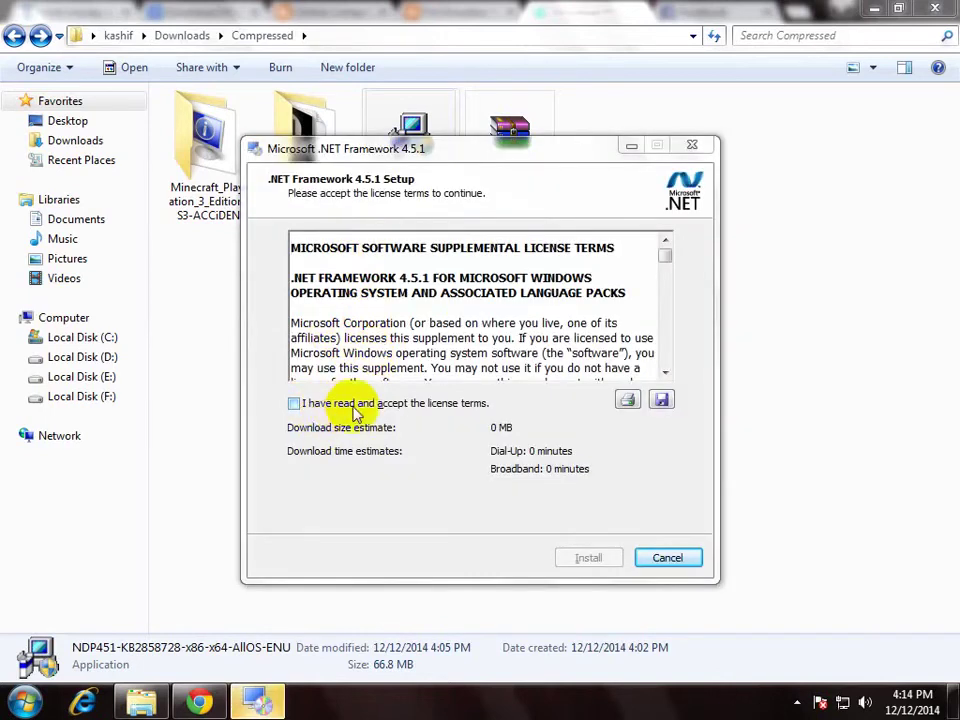
click(316, 408)
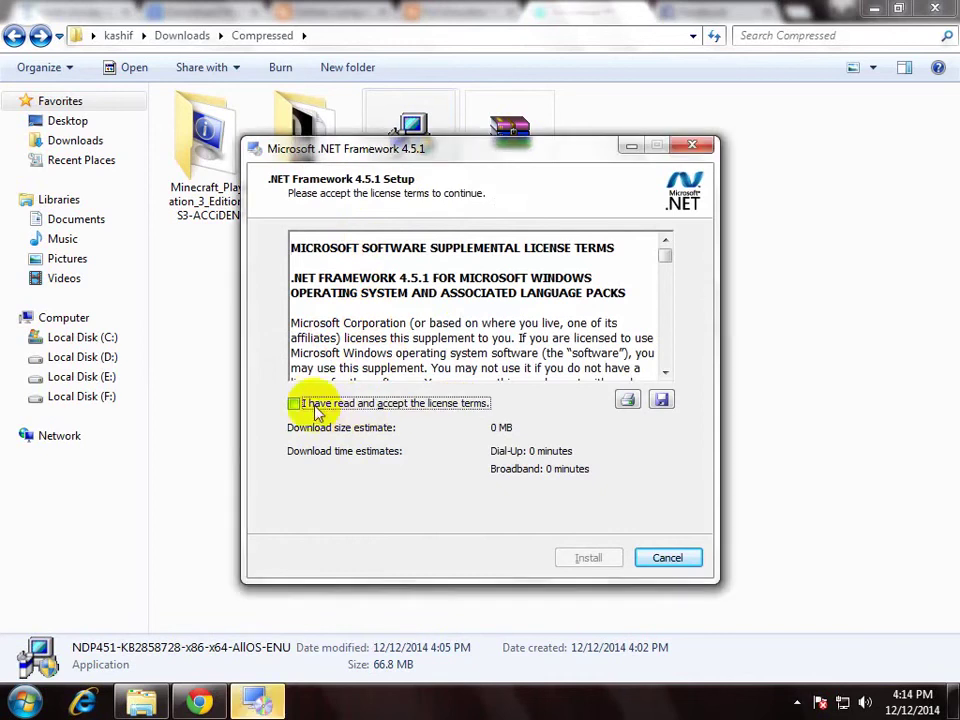
click(300, 404)
click(582, 558)
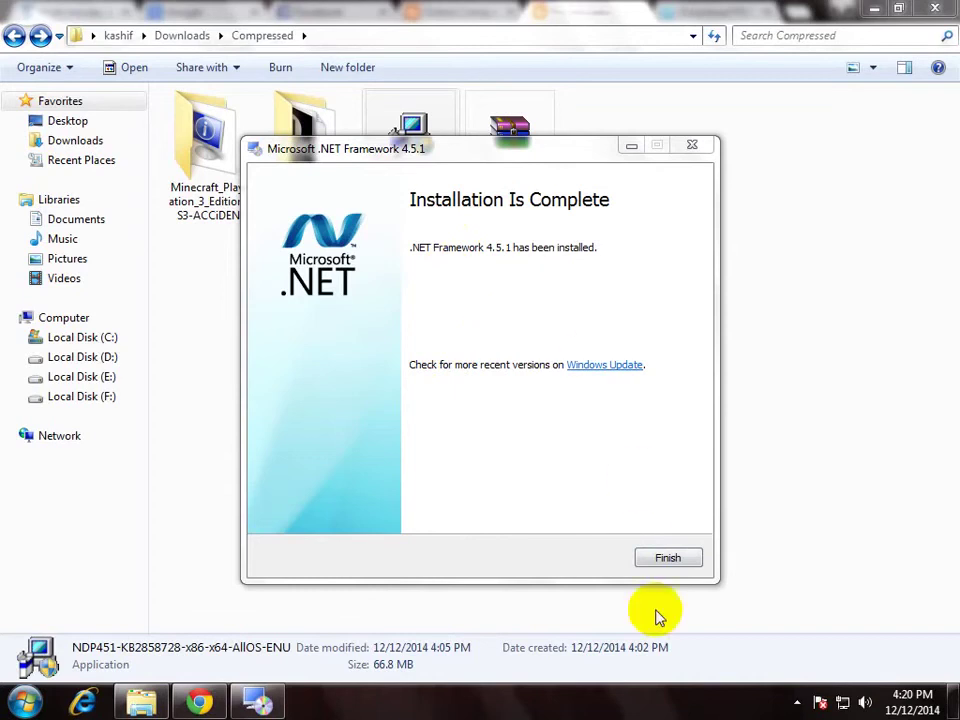
click(667, 560)
Step: Refresh the Compressed folder, then reopen the PS3 Emulator 1.9.4 folder and refresh it too
click(455, 343)
right_click(438, 314)
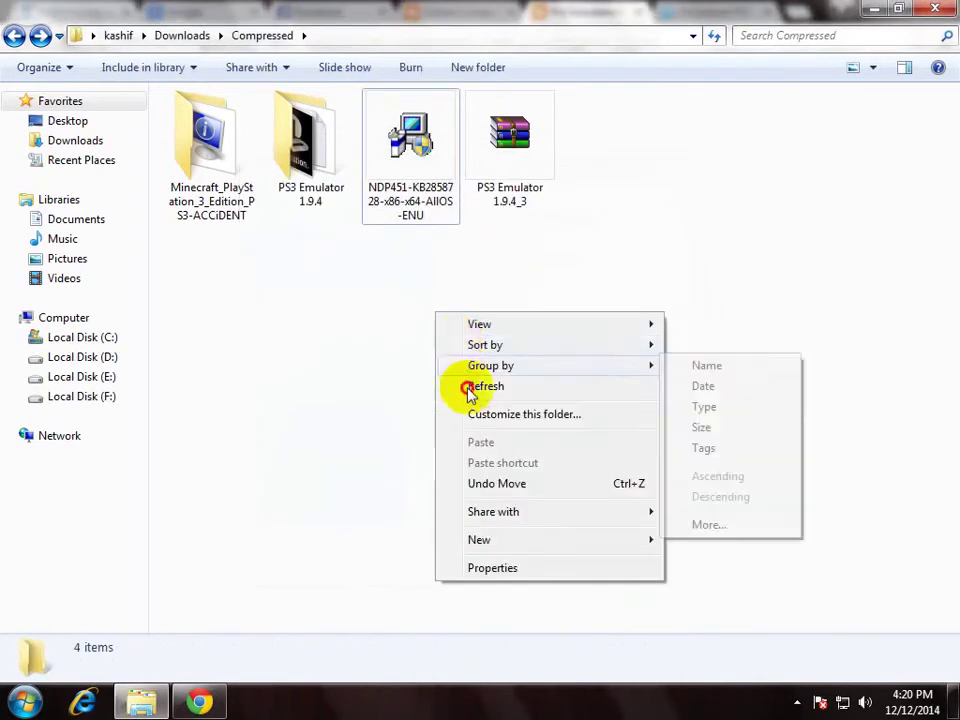
click(467, 386)
double_click(312, 190)
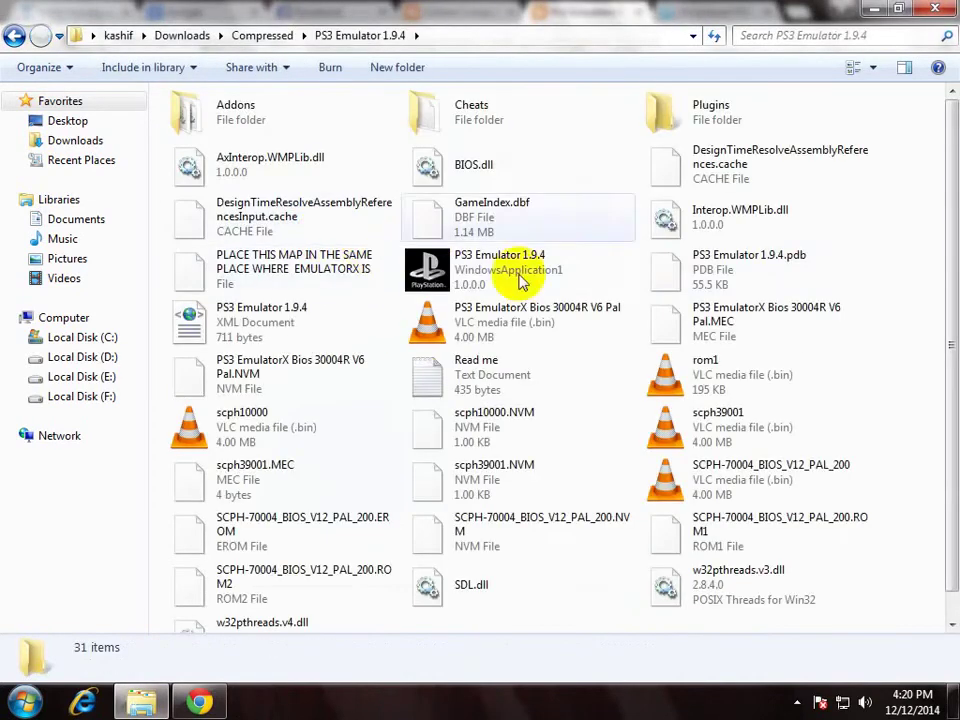
right_click(920, 229)
click(781, 298)
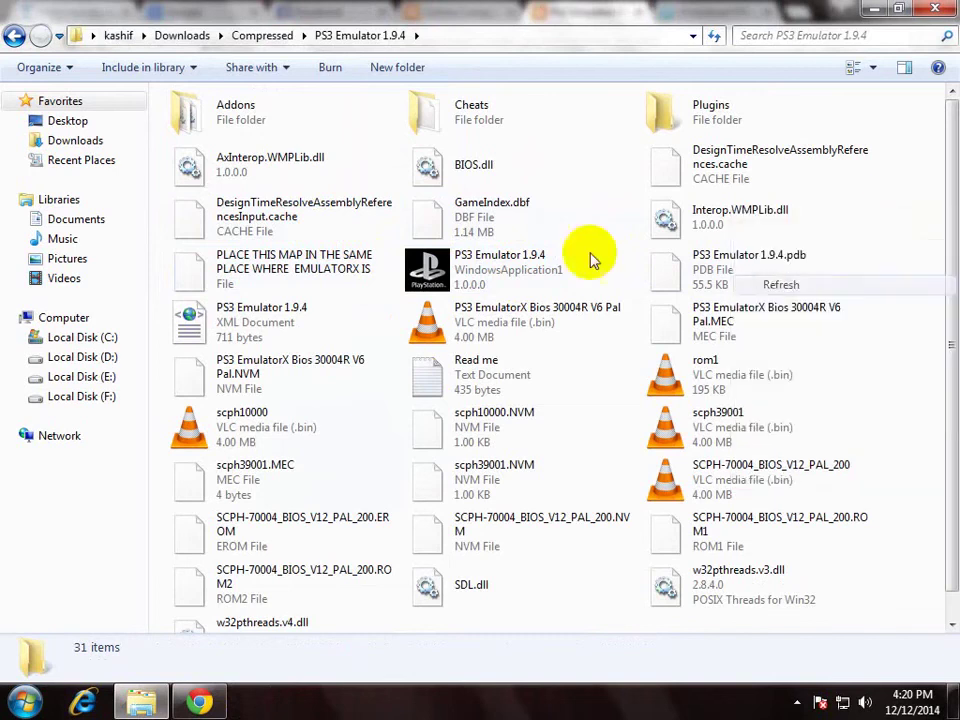
Step: Launch the PS3 Emulator 1.9.4 application and decline the offered BIOS component download
double_click(546, 265)
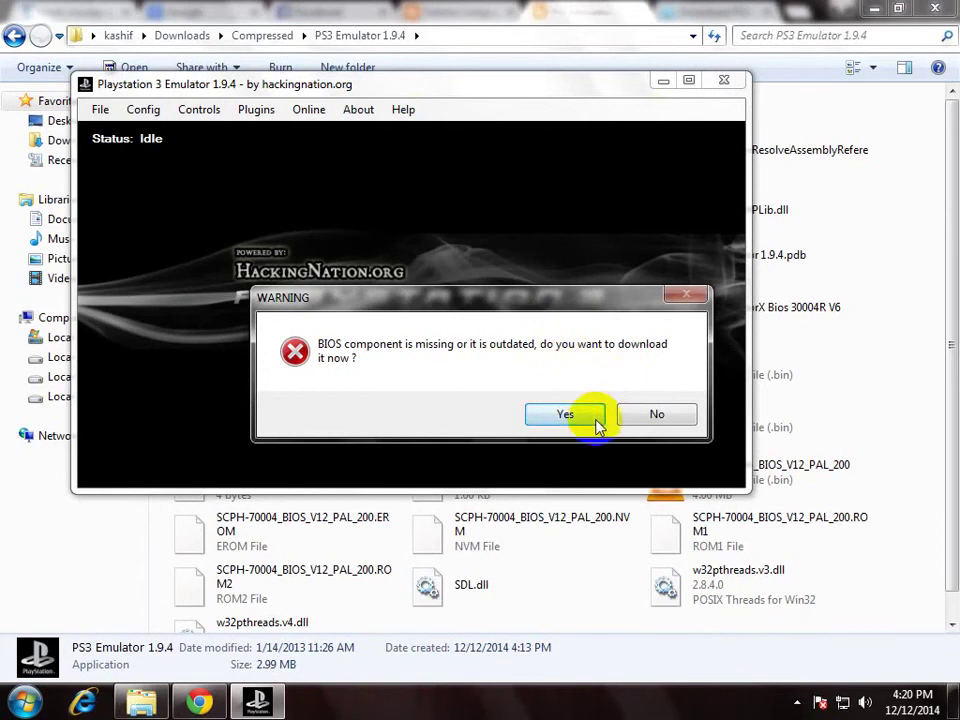
click(652, 418)
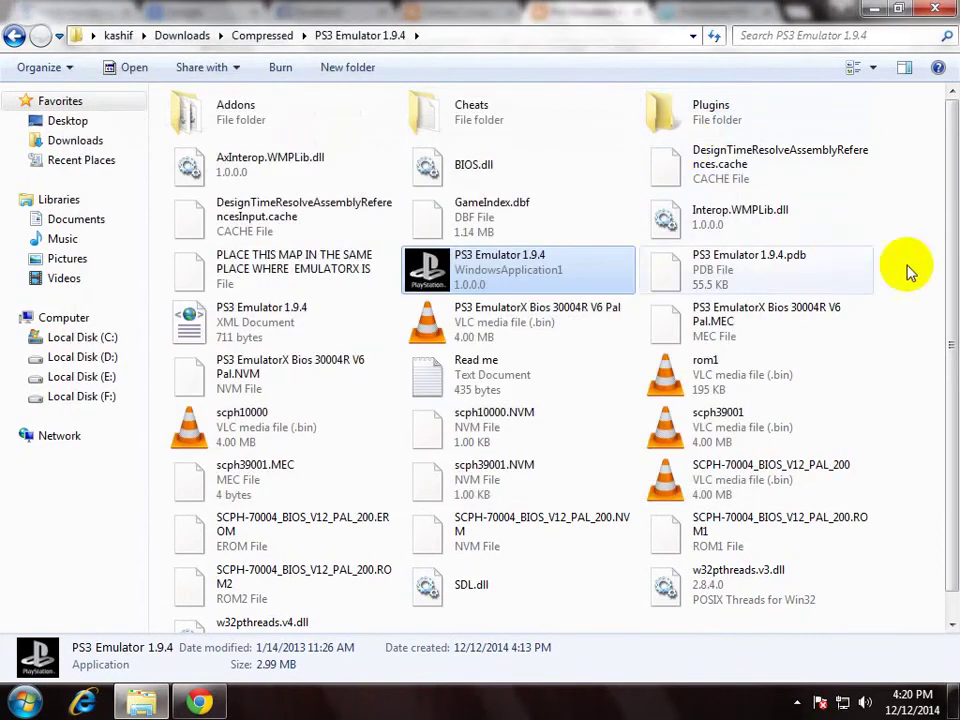
right_click(911, 232)
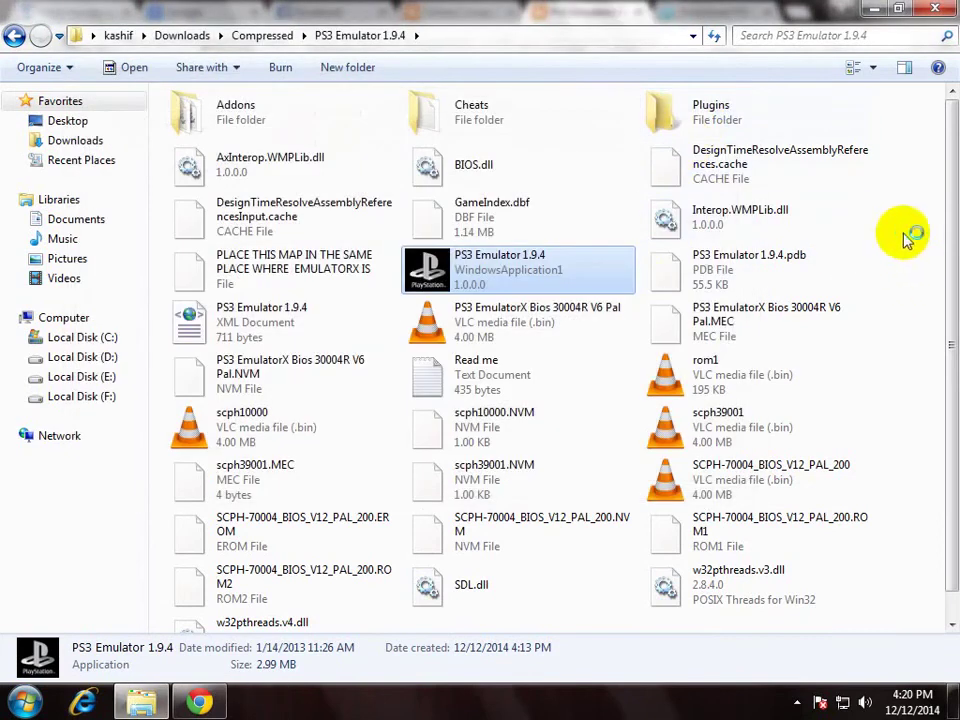
Step: Go back to the Compressed folder and cut the PS3 Emulator 1.9.4 folder
click(846, 308)
key(BackSpace)
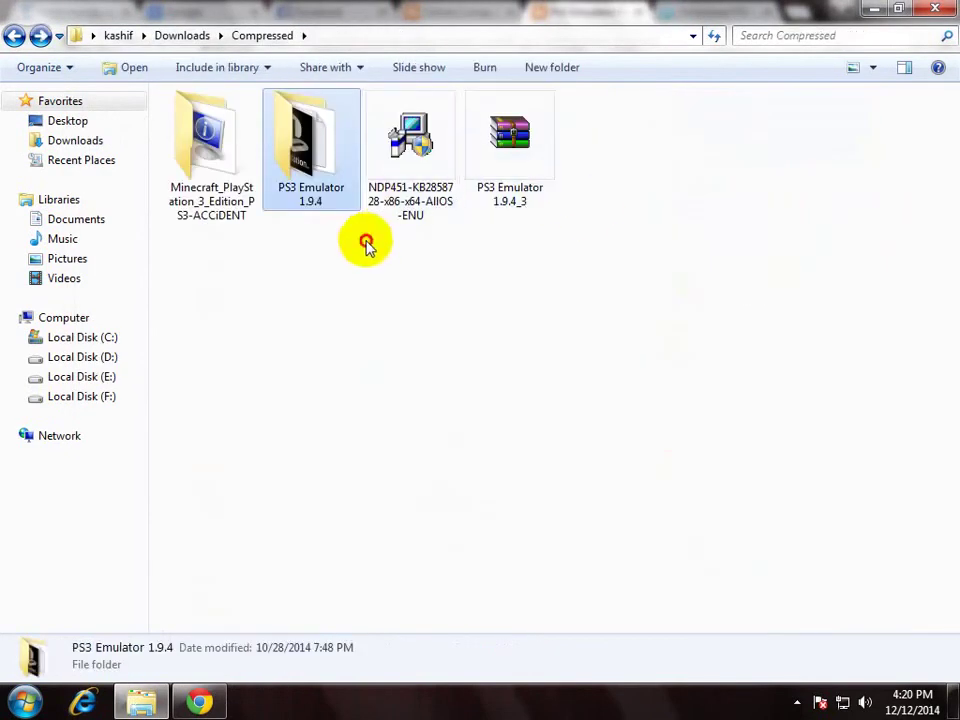
click(318, 176)
right_click(316, 171)
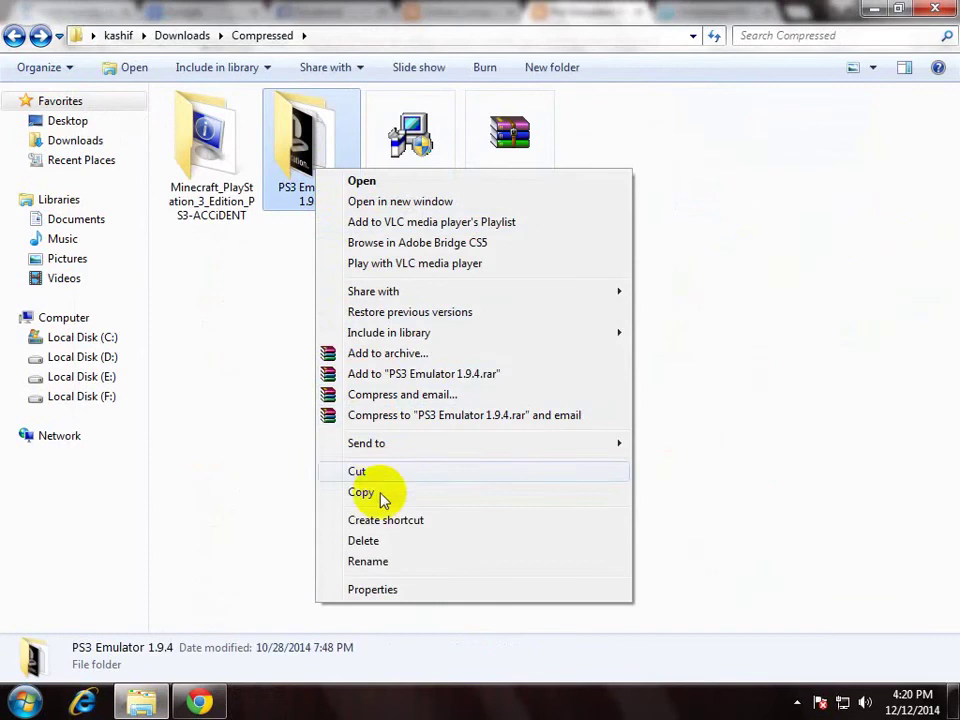
click(358, 471)
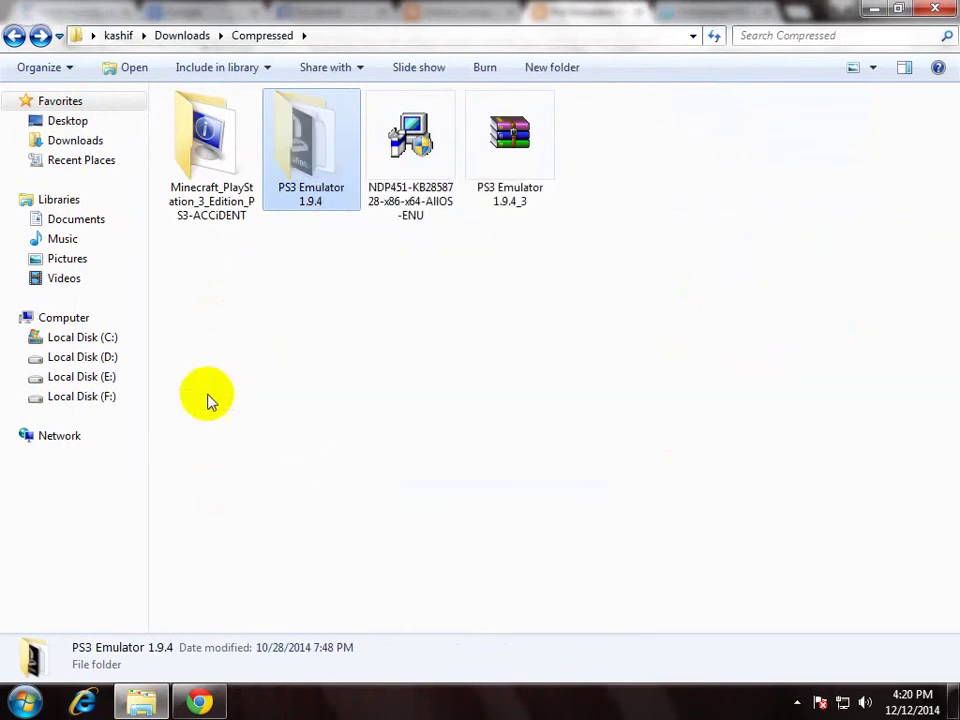
Step: Paste the cut PS3 Emulator 1.9.4 folder into the root of Local Disk (C:) and refresh the drive's contents
click(120, 319)
double_click(330, 163)
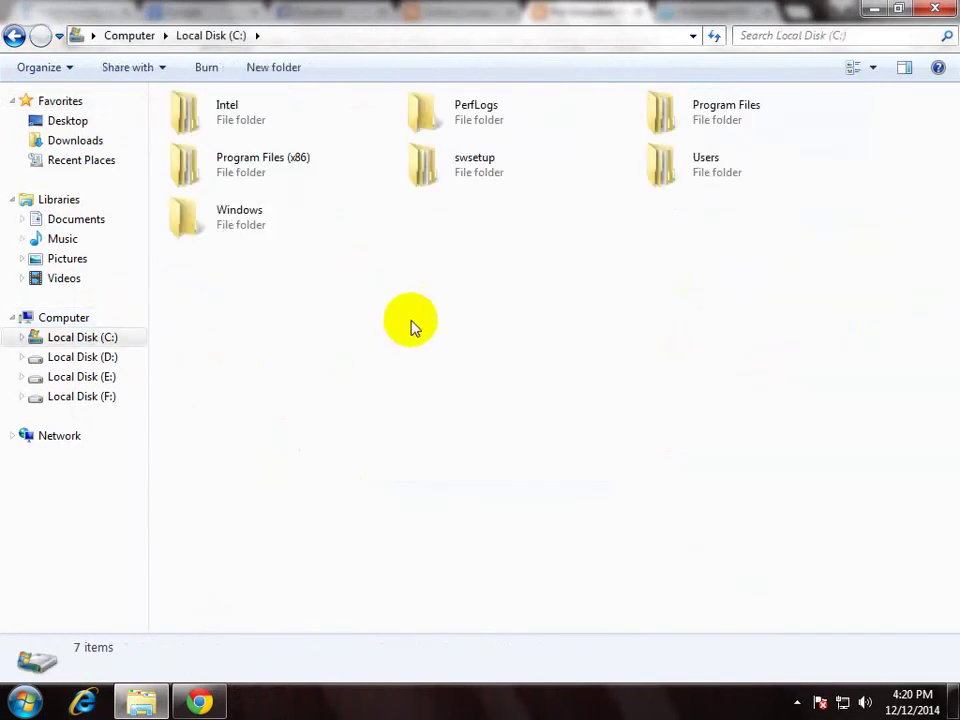
right_click(444, 298)
click(516, 402)
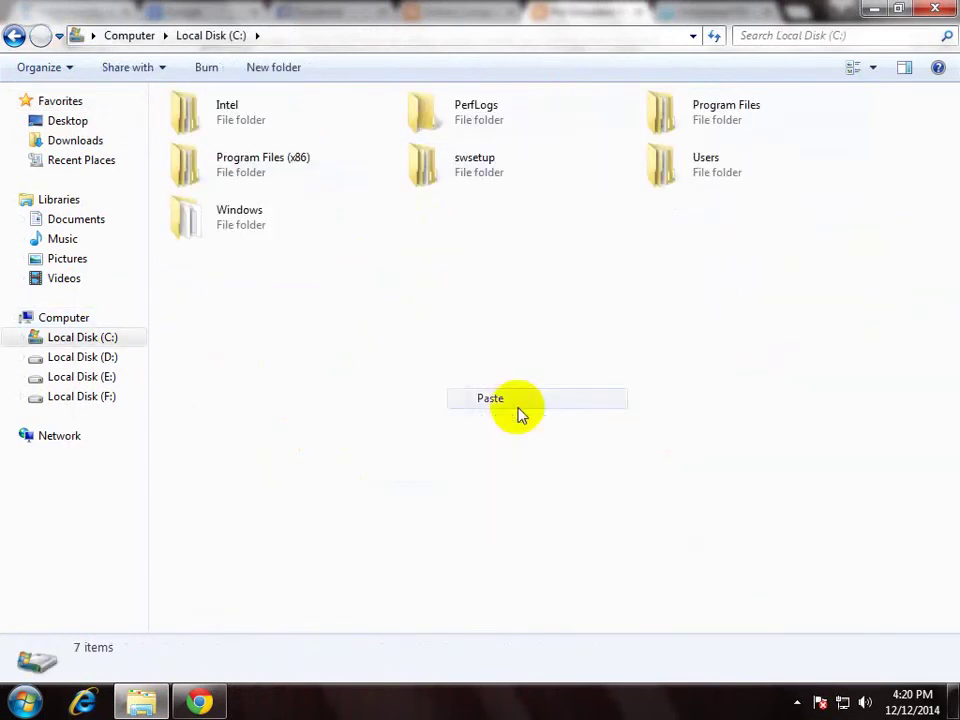
right_click(505, 281)
click(549, 347)
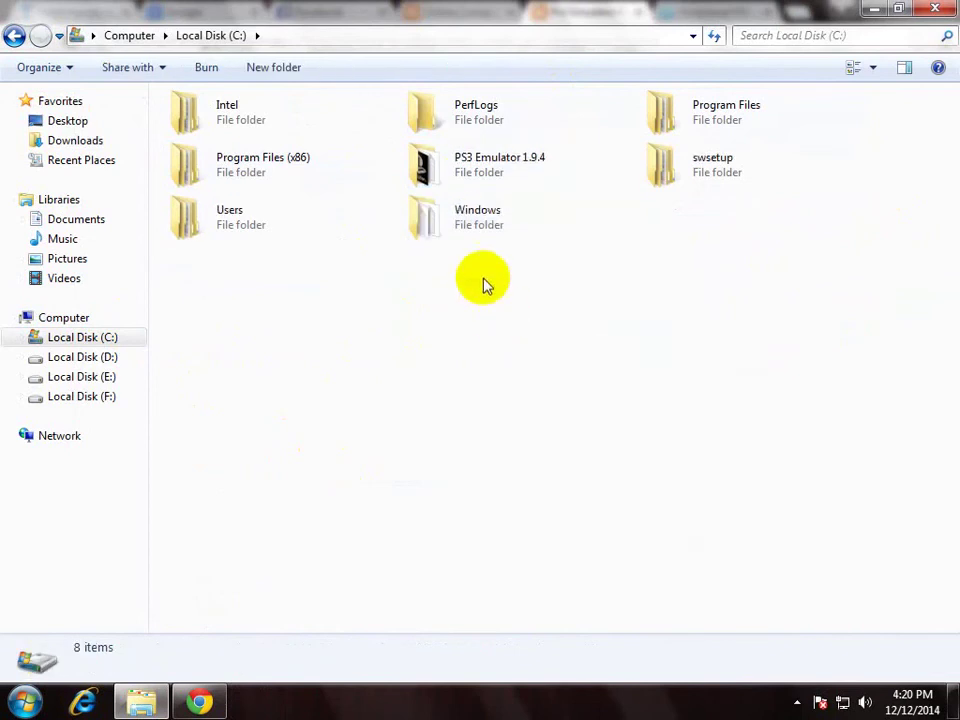
Step: Open the PS3 Emulator 1.9.4 folder on Local Disk (C:) and show its files as tiles
click(468, 181)
double_click(468, 181)
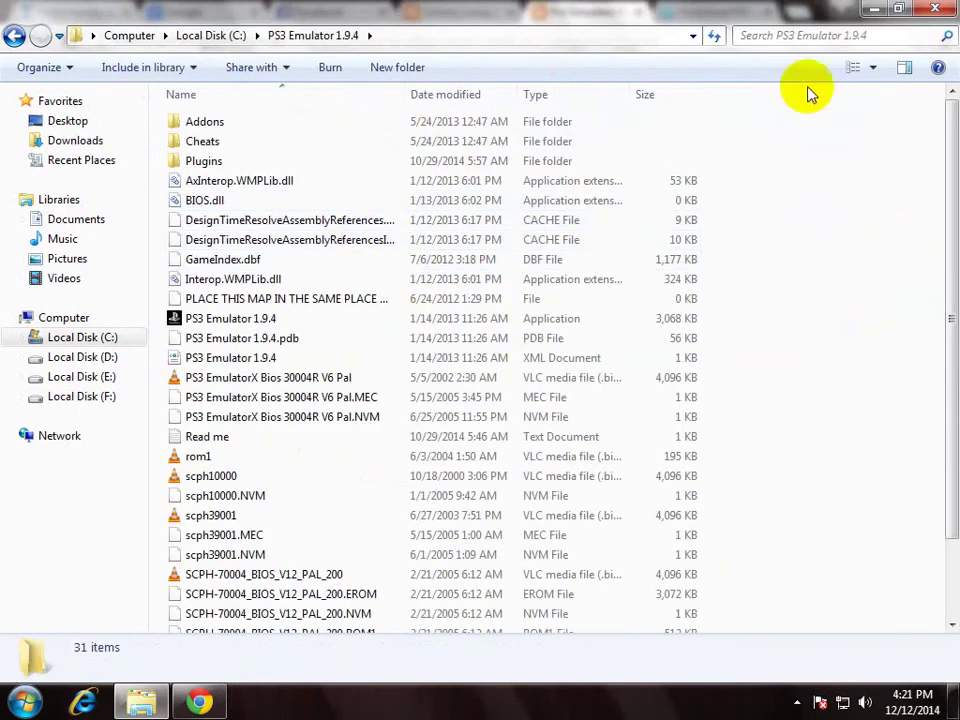
click(853, 67)
right_click(849, 258)
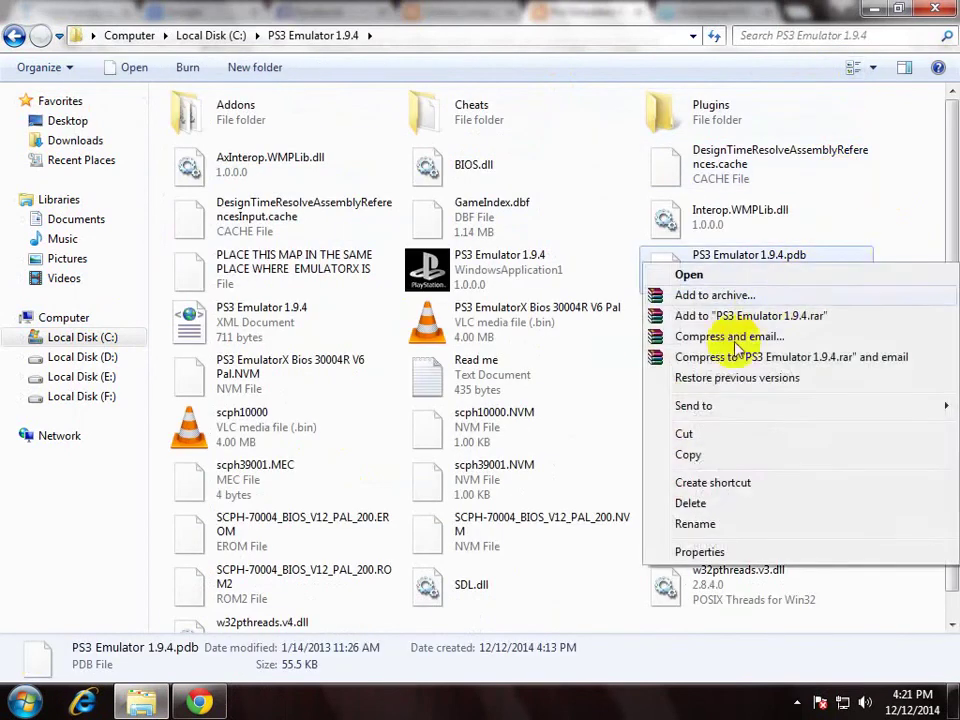
right_click(885, 220)
Step: Launch the PS3 Emulator 1.9.4 application from the C: drive folder and dismiss the BIOS message
click(482, 274)
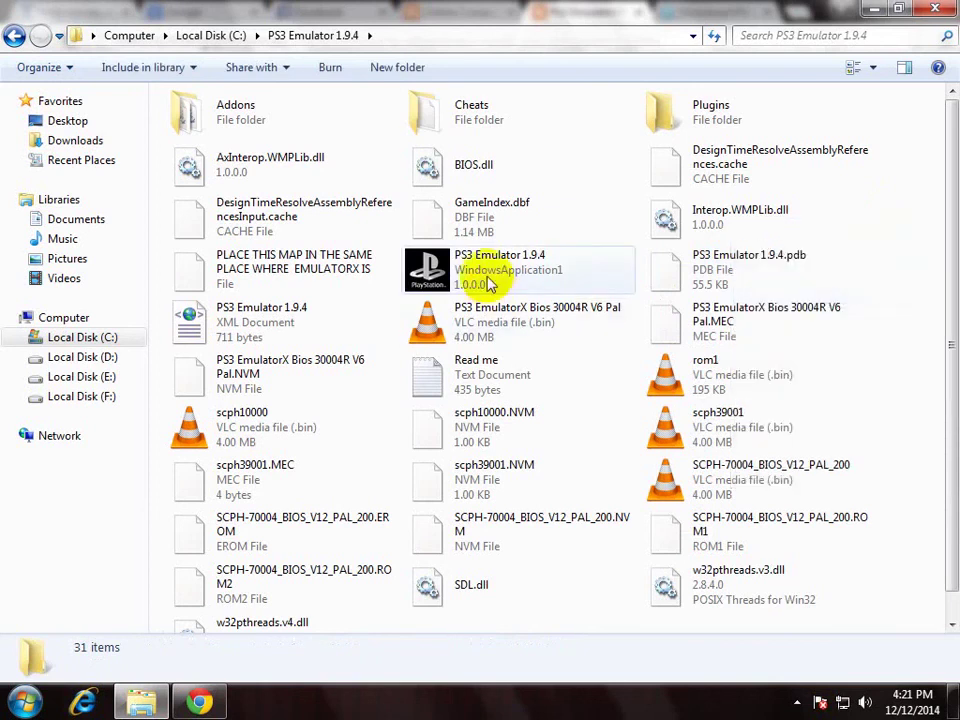
double_click(490, 276)
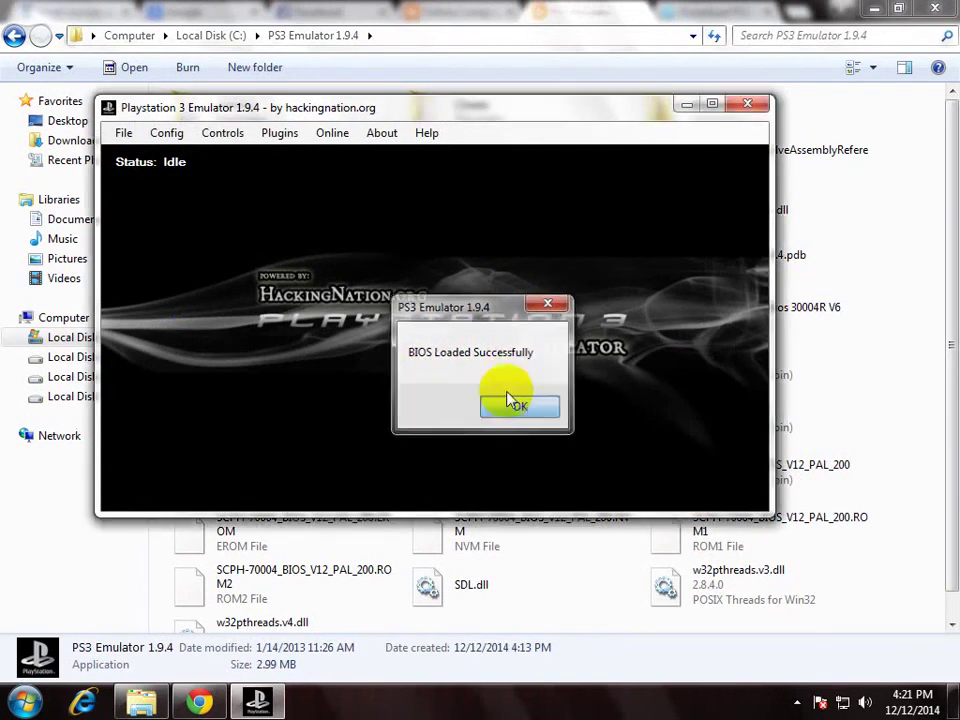
click(518, 404)
Step: Bring up the emulator's Run From file selection, dismiss it without choosing a file, and close the emulator
click(123, 133)
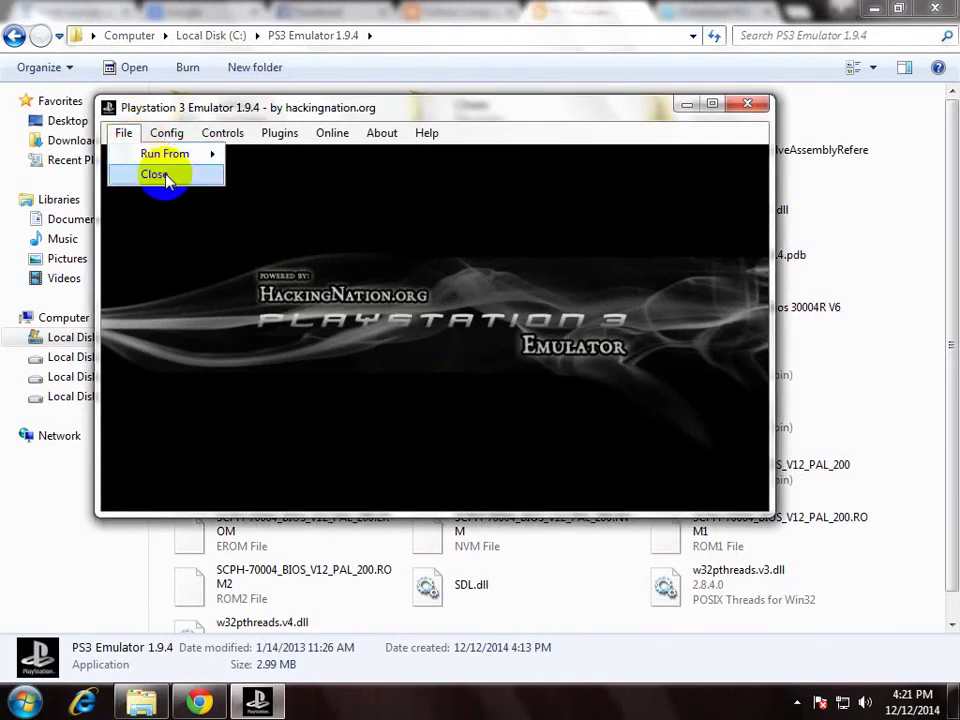
mouse_move(184, 153)
click(280, 160)
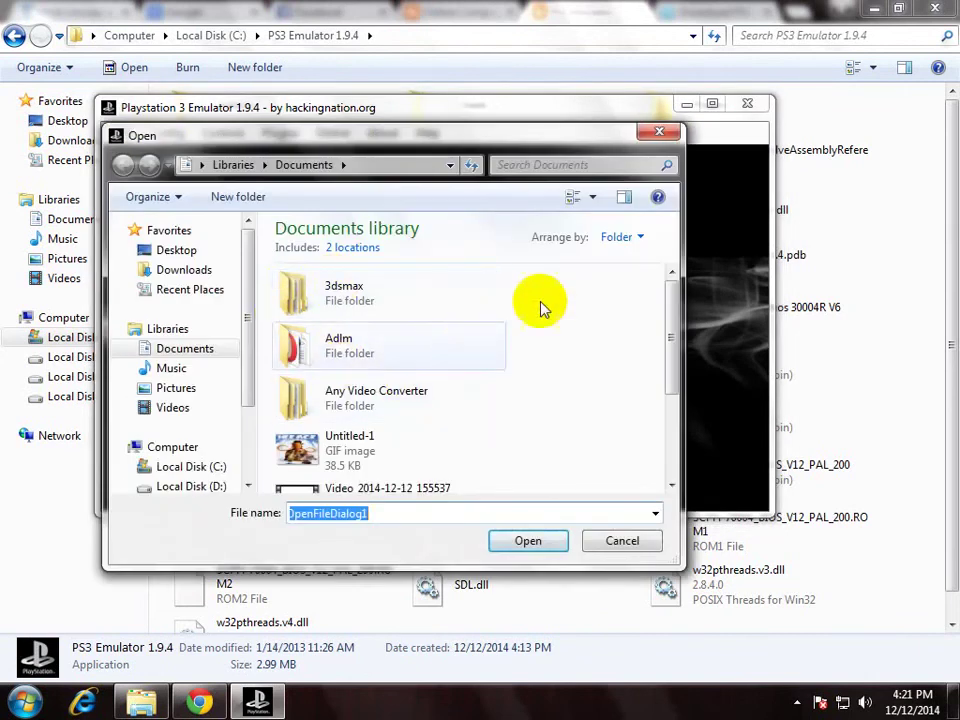
click(659, 131)
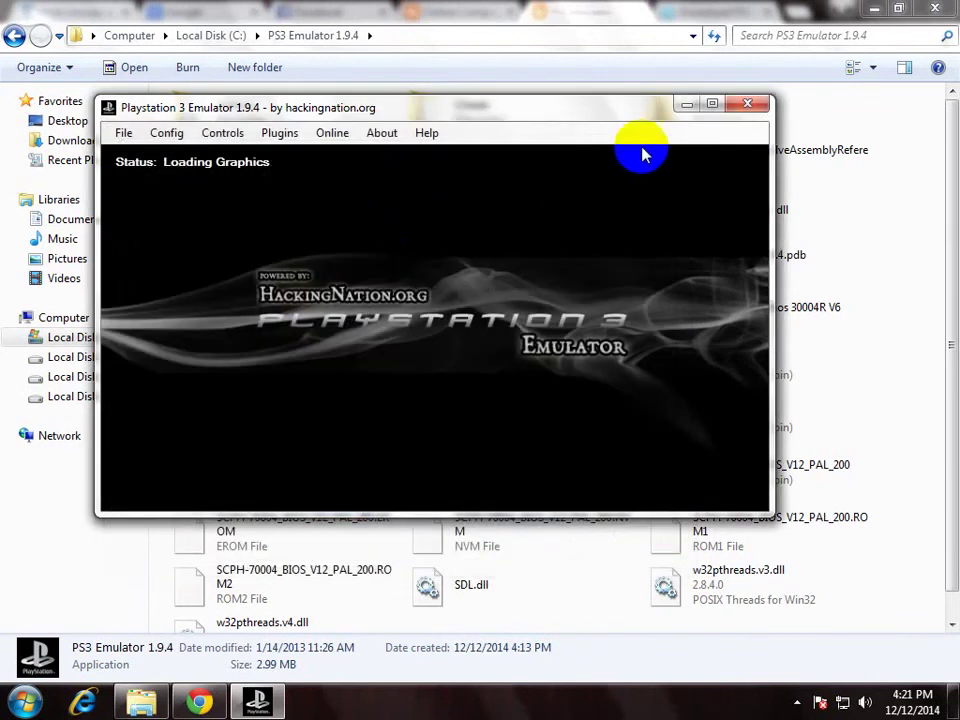
click(752, 107)
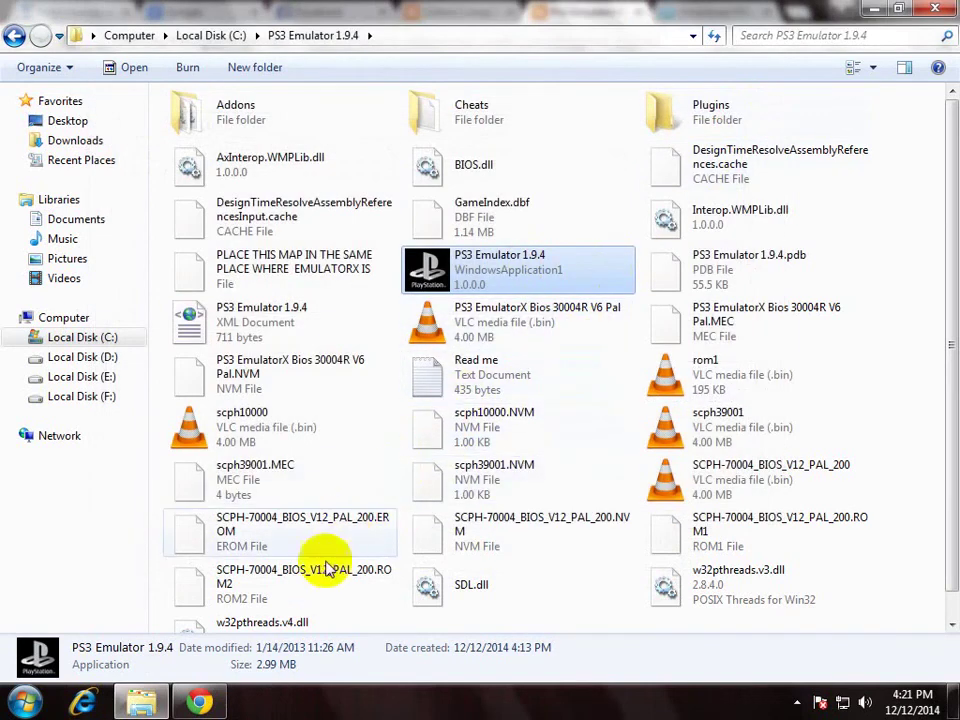
Step: Switch to Chrome and review the .NET Framework 4.5.1 search results, the TusFiles download page, the PS3 emulator post and the Online Computer Ustaad blog
click(201, 703)
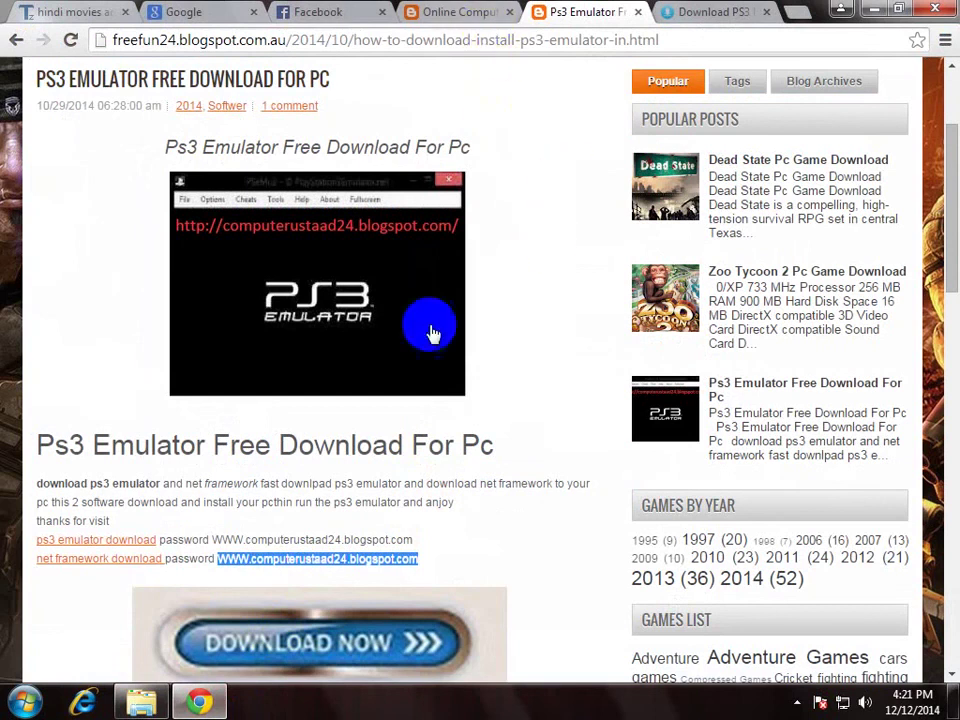
click(215, 14)
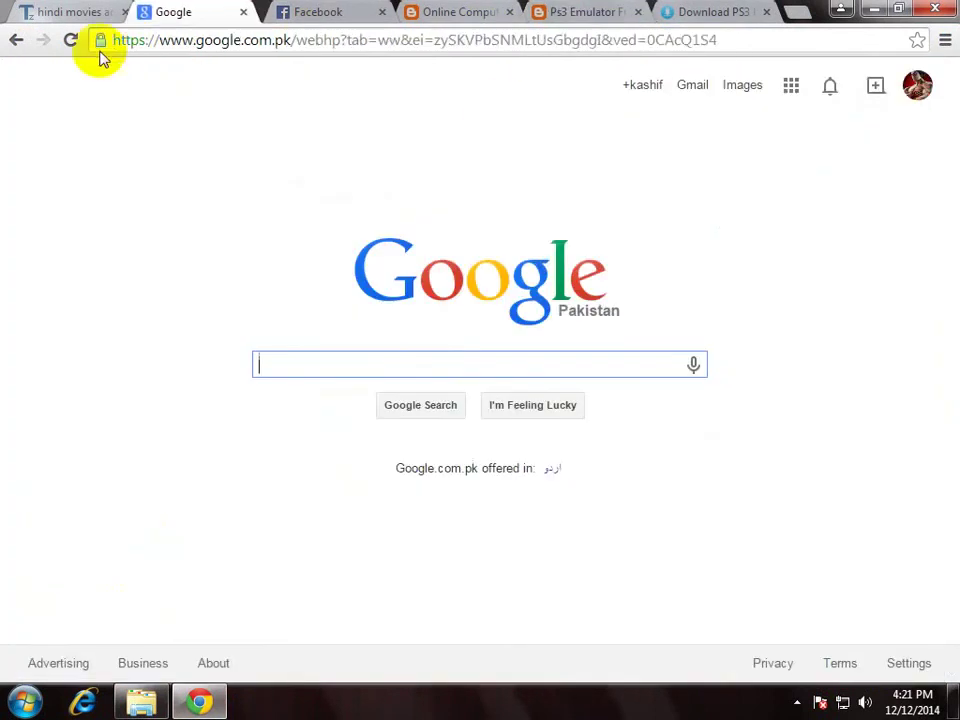
click(18, 41)
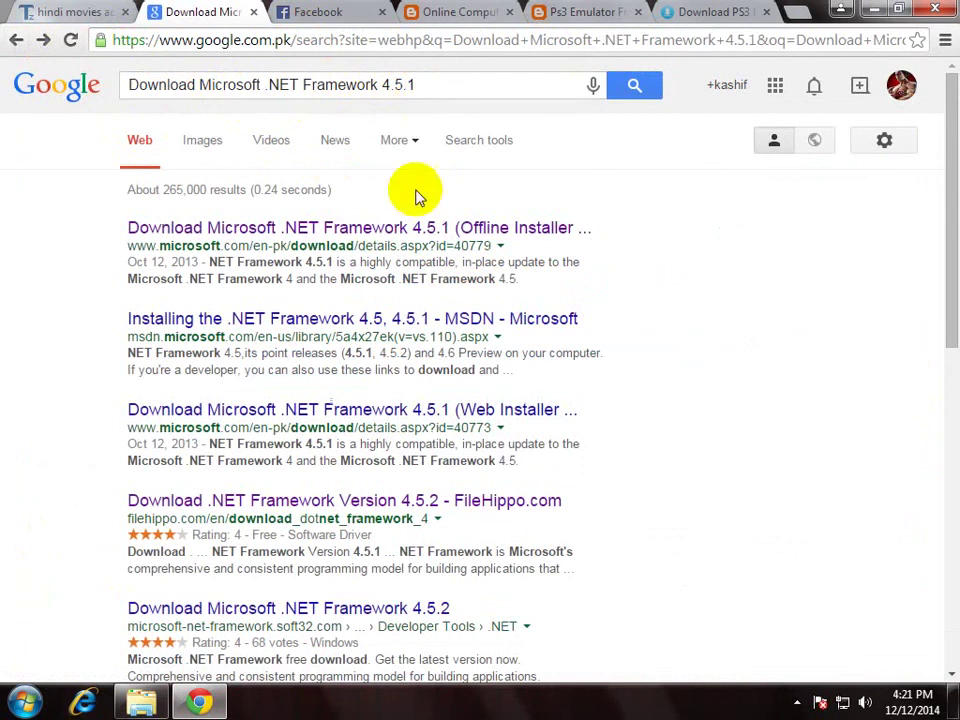
click(700, 12)
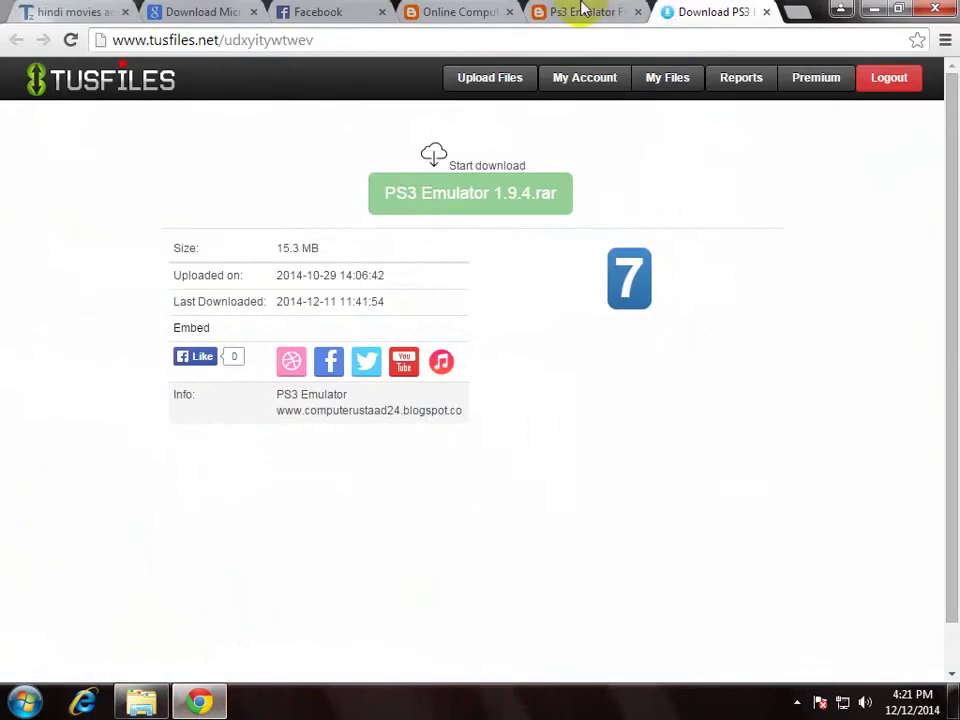
click(581, 8)
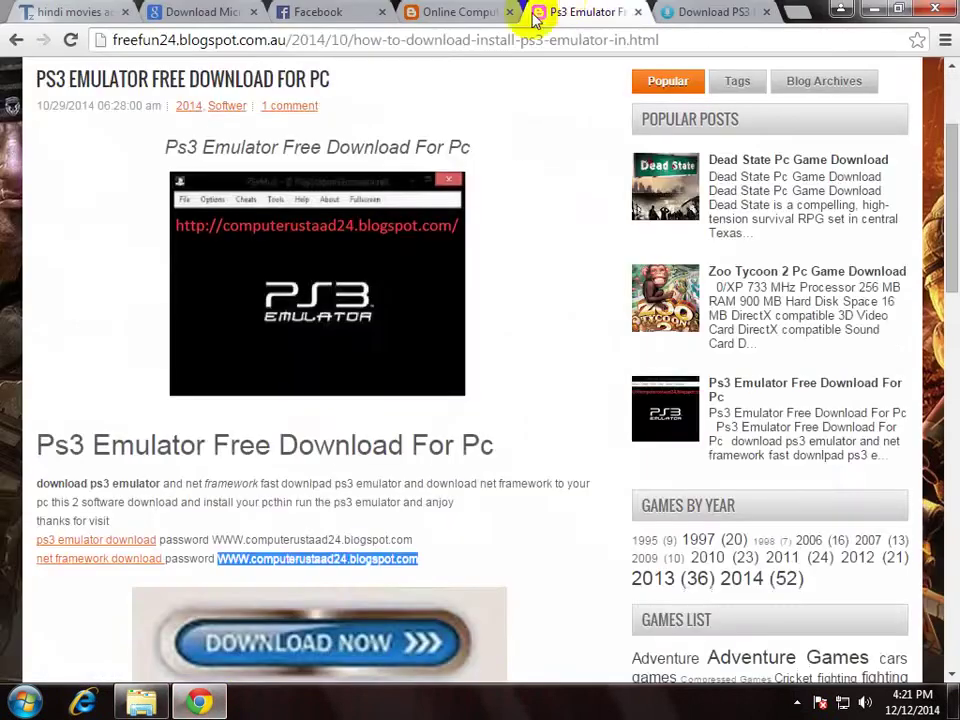
click(467, 11)
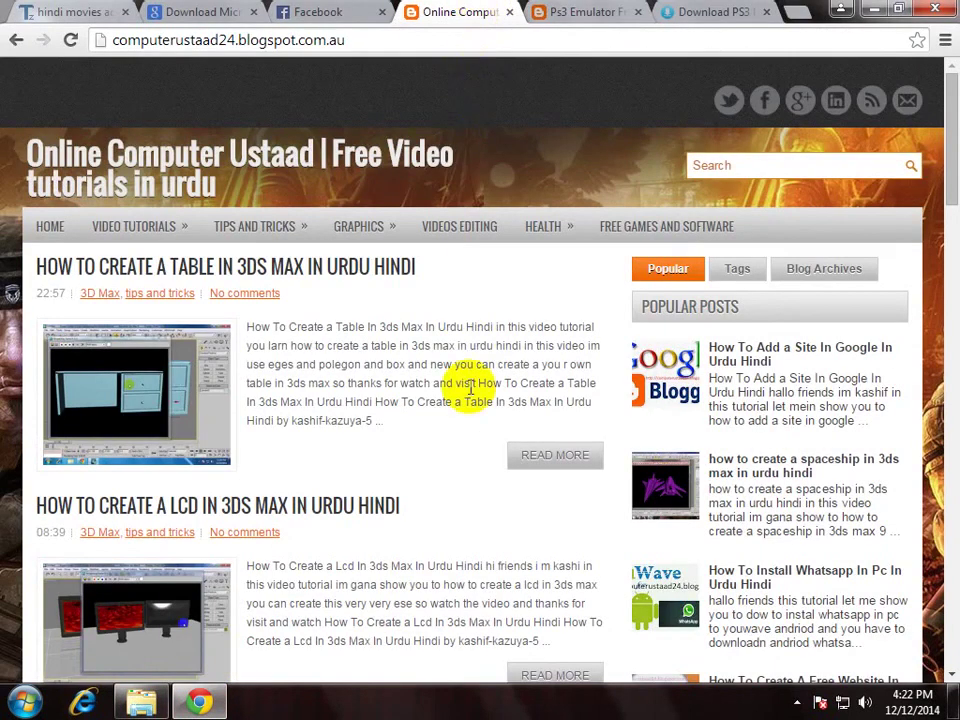